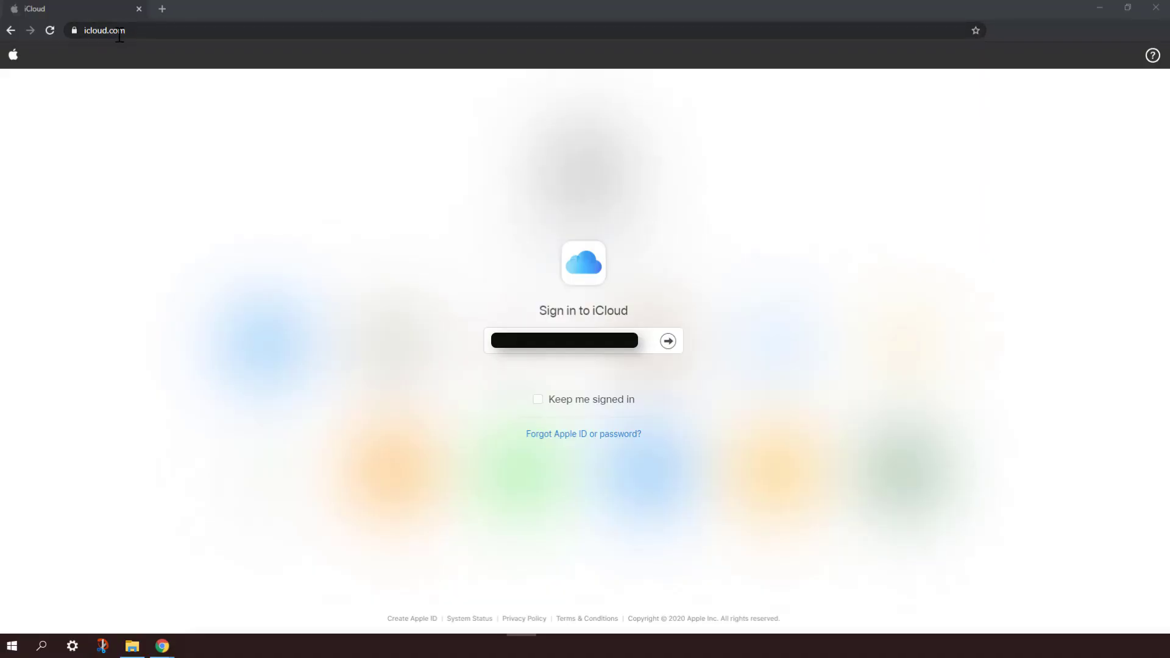
Sign in to icloud.com with the Apple ID and launch Keynote to reach the theme chooser.
click(120, 33)
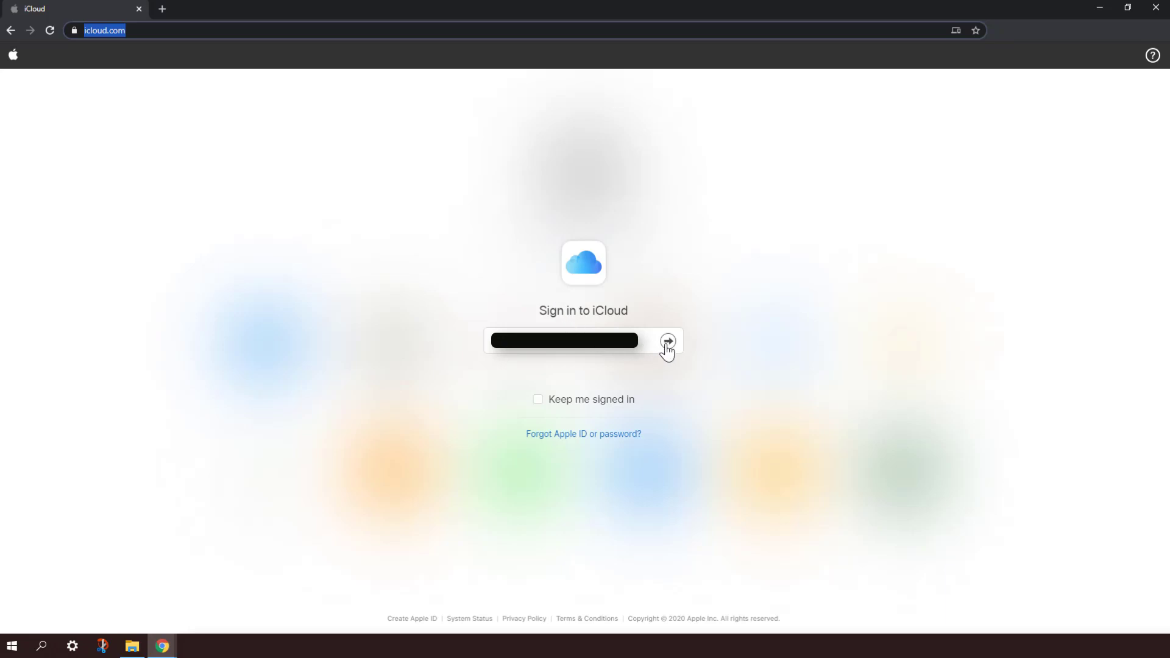
click(667, 345)
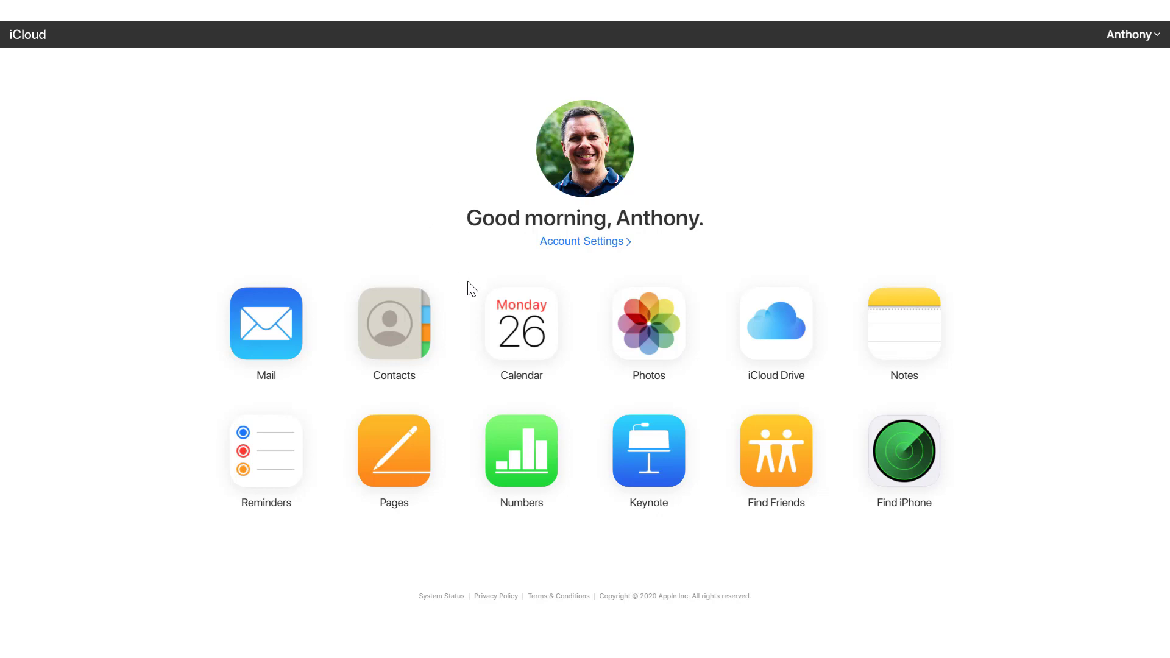
click(655, 455)
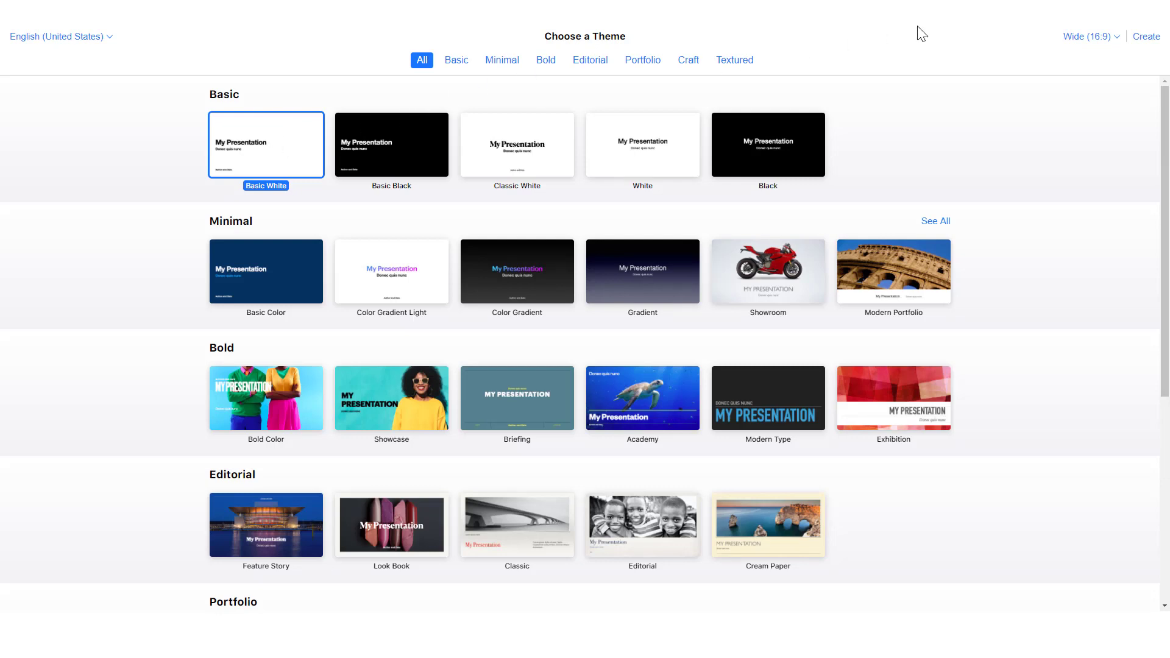
Create a Basic White presentation at the Wide (16:9) slide size.
click(1116, 37)
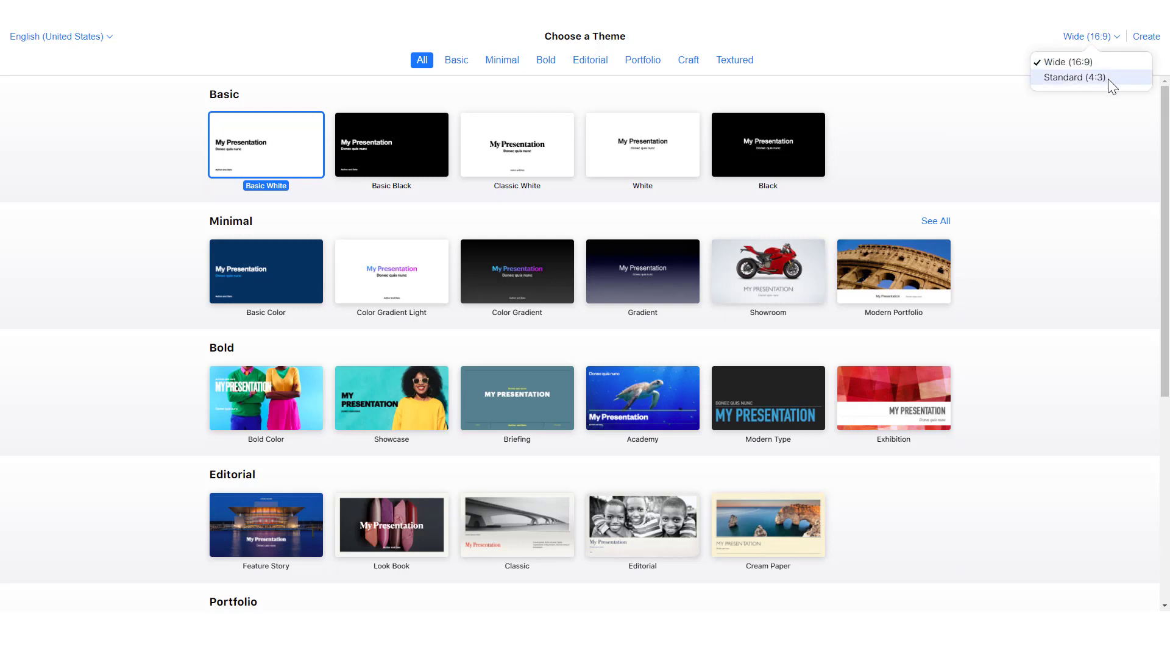
click(1107, 62)
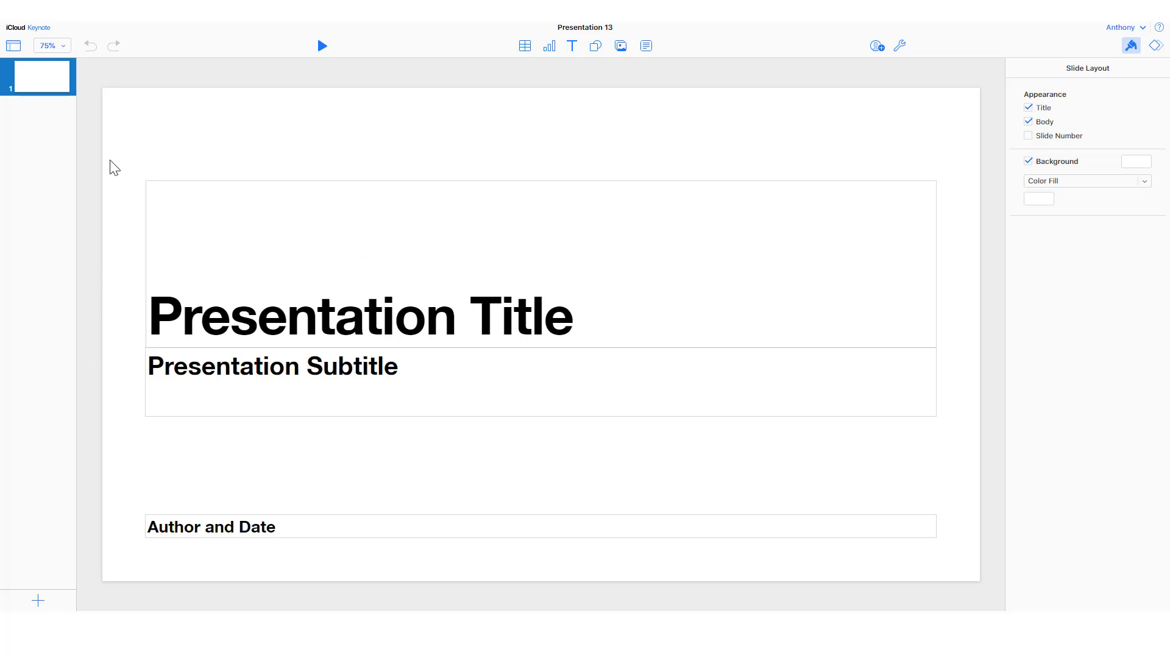
Delete the title slide's placeholder text boxes and search the shape library for 'school'.
drag(110, 161, 420, 553)
key(Delete)
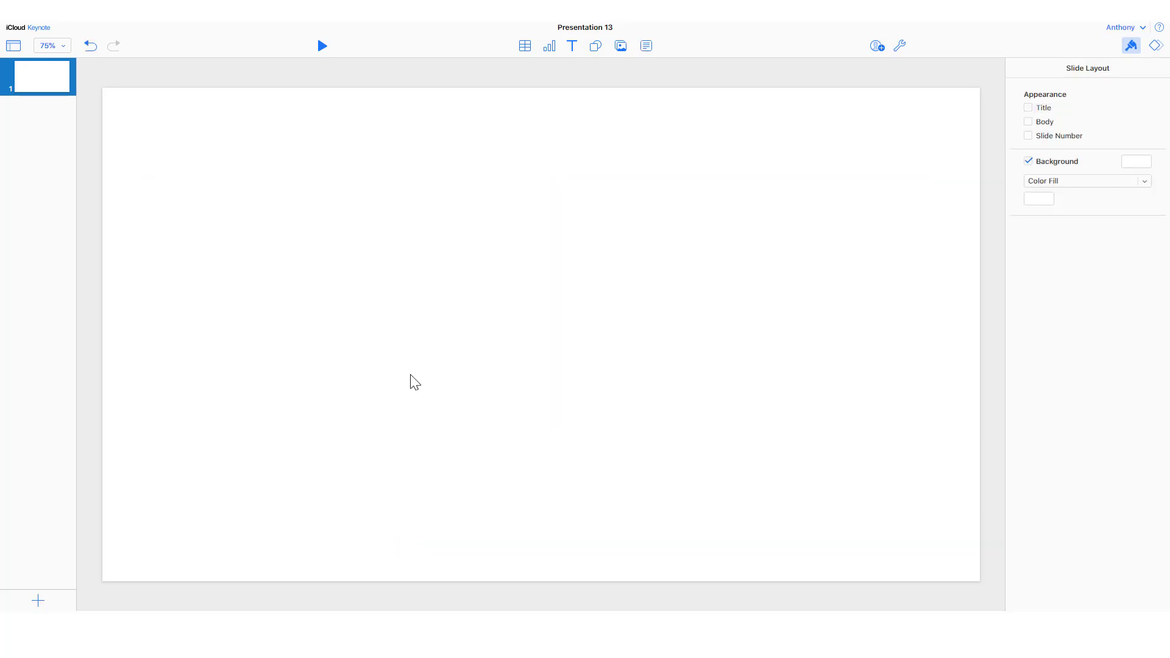
click(596, 48)
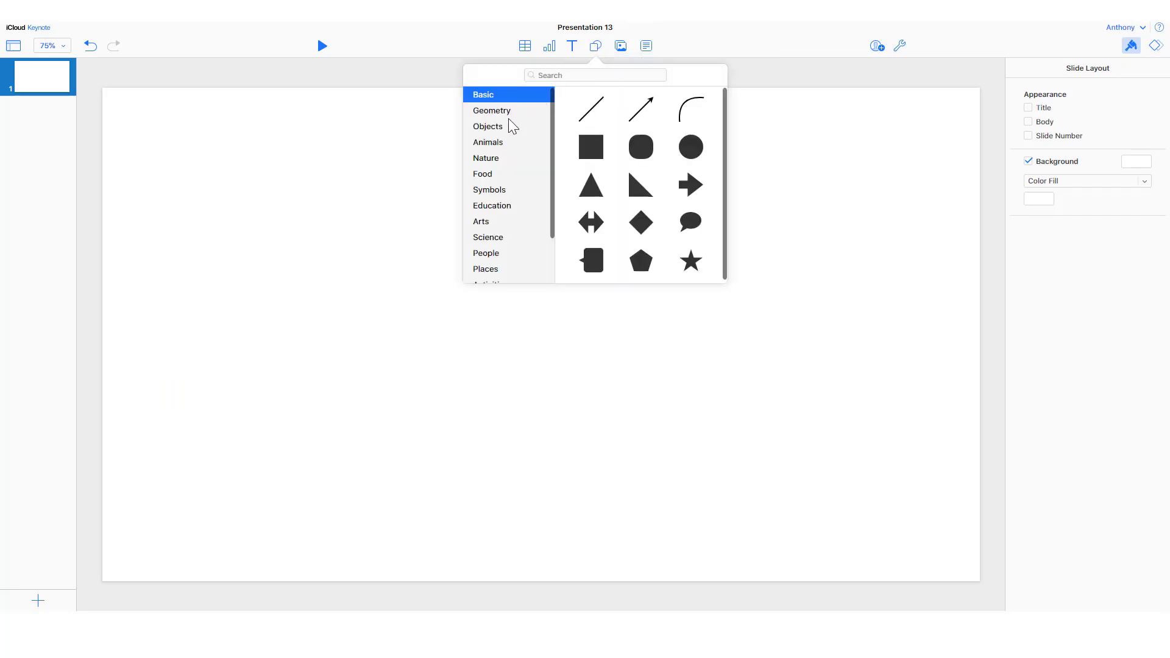
click(551, 79)
text(school)
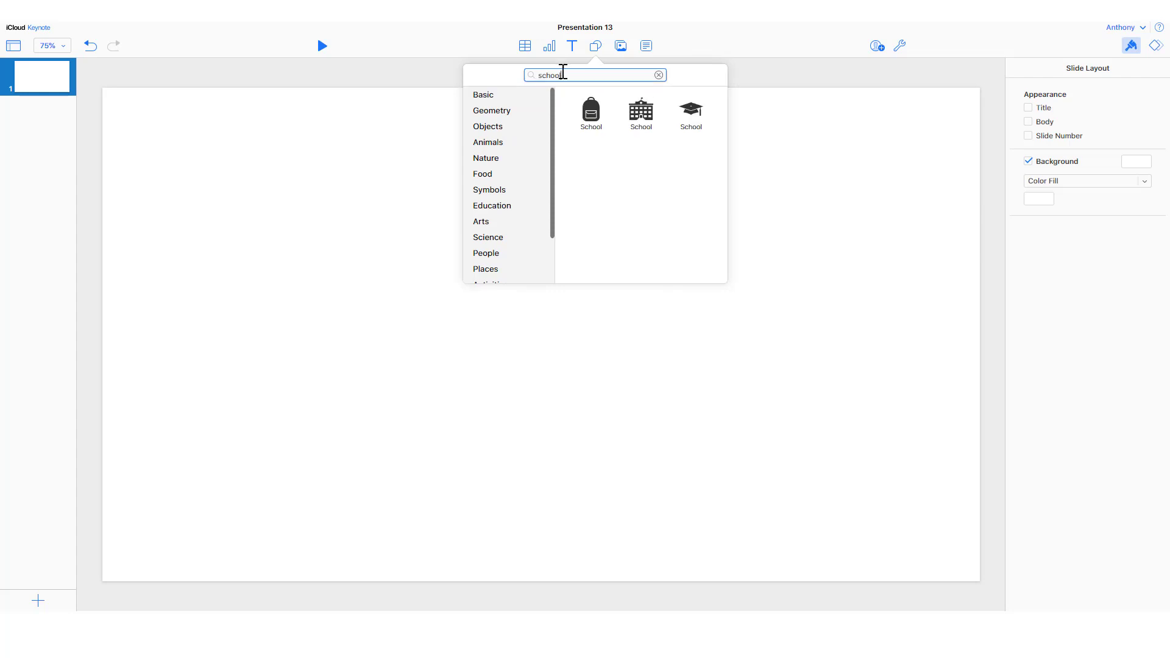
click(567, 135)
Insert the backpack, school building and graduation cap School shapes.
click(588, 113)
click(585, 136)
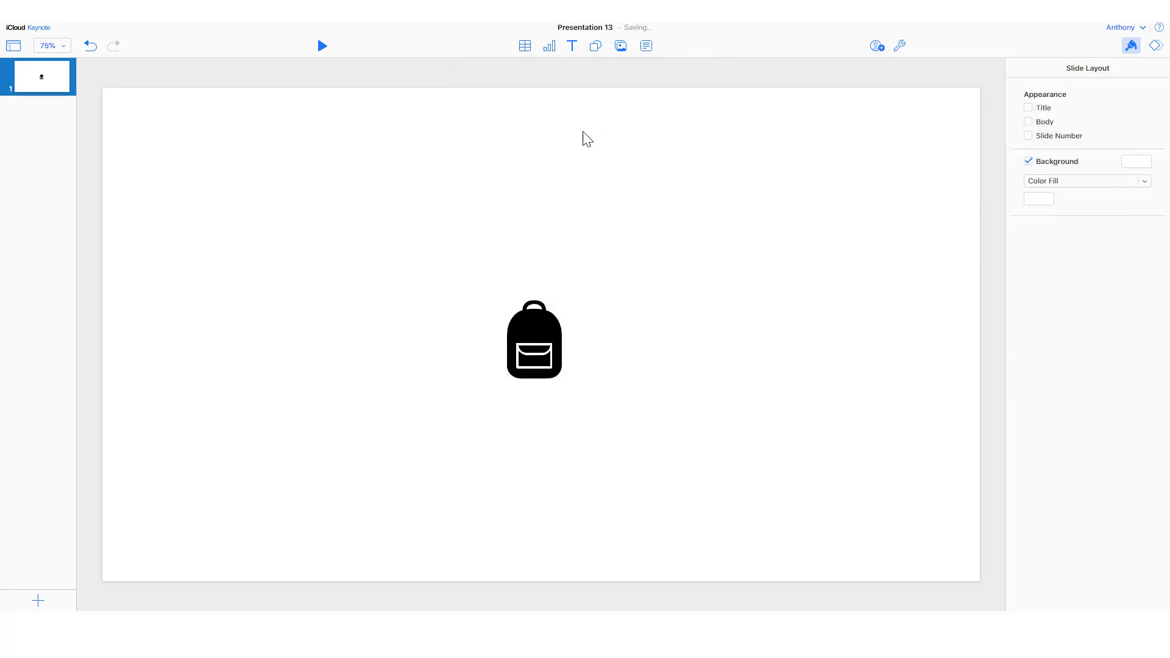
click(598, 53)
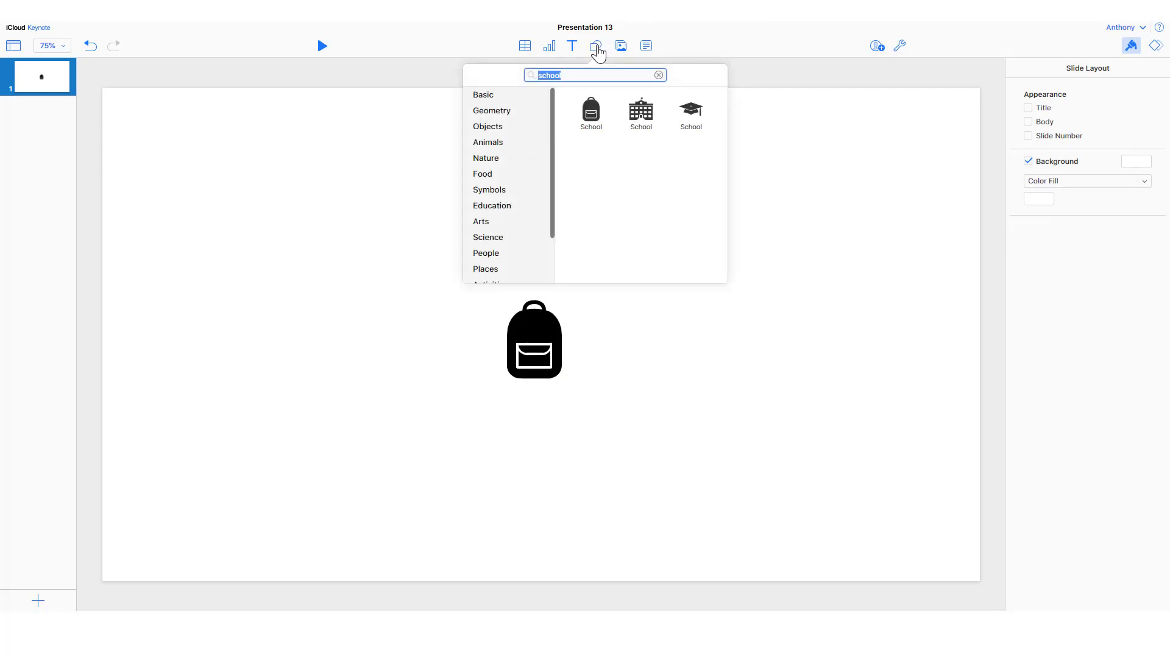
click(640, 112)
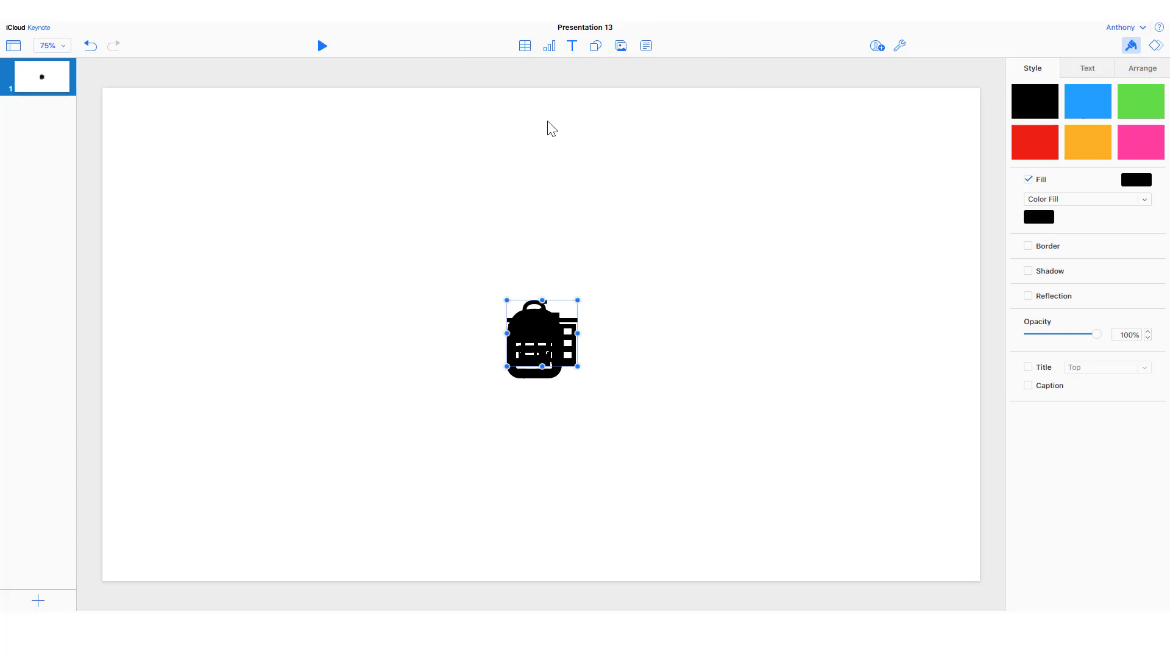
click(596, 47)
click(691, 112)
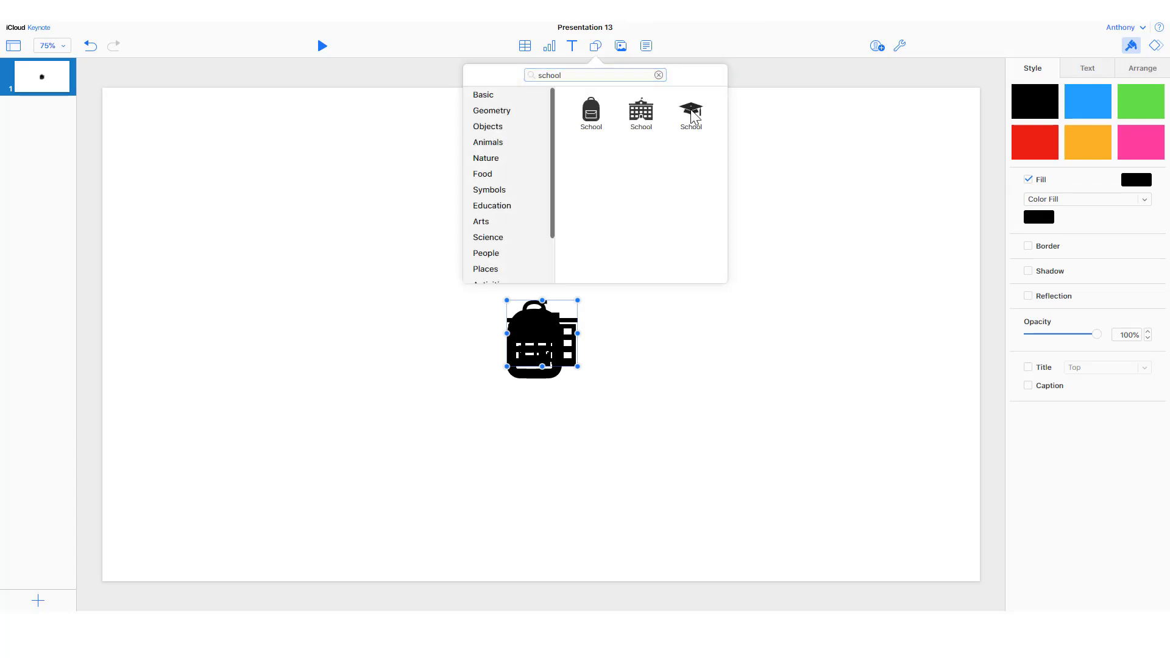
Drag the graduation cap right and the school building out from behind the backpack.
click(665, 237)
drag(579, 320, 775, 302)
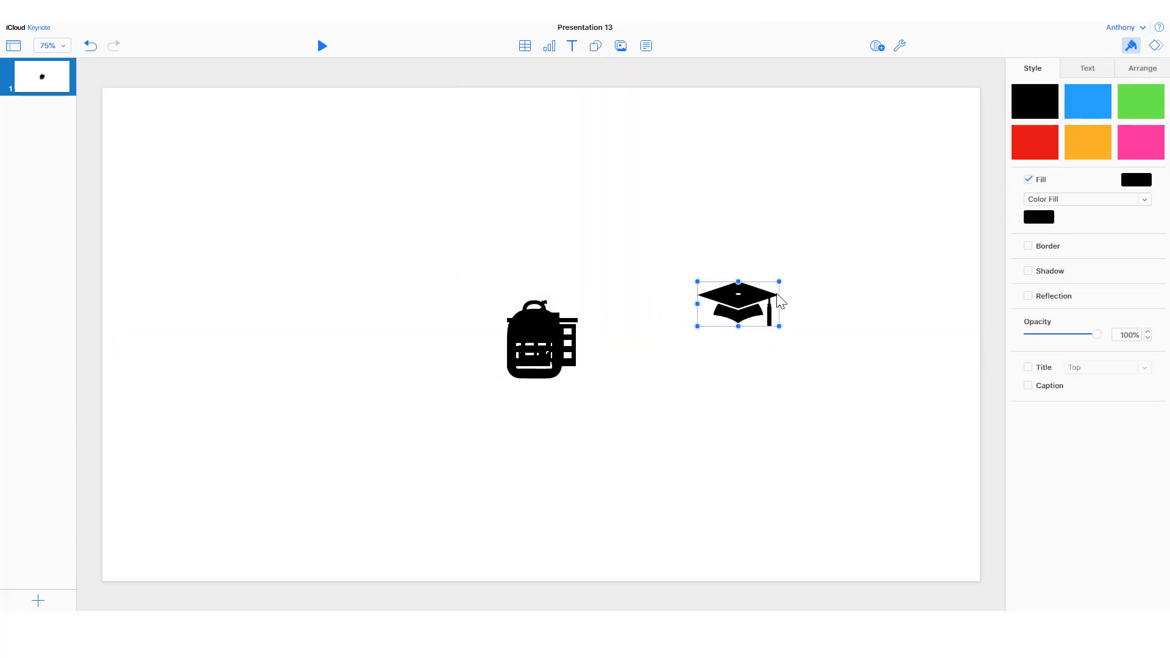
drag(545, 358, 395, 361)
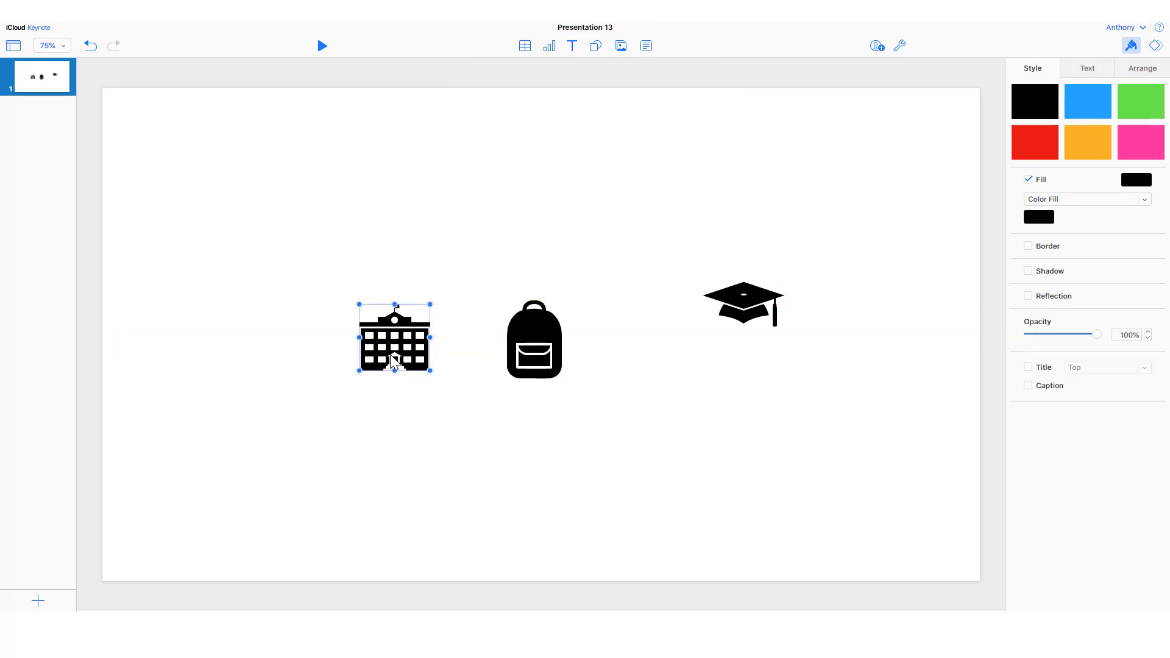
Place the backpack left of the school building and enlarge the building into alignment.
drag(540, 350, 289, 354)
drag(396, 346, 585, 323)
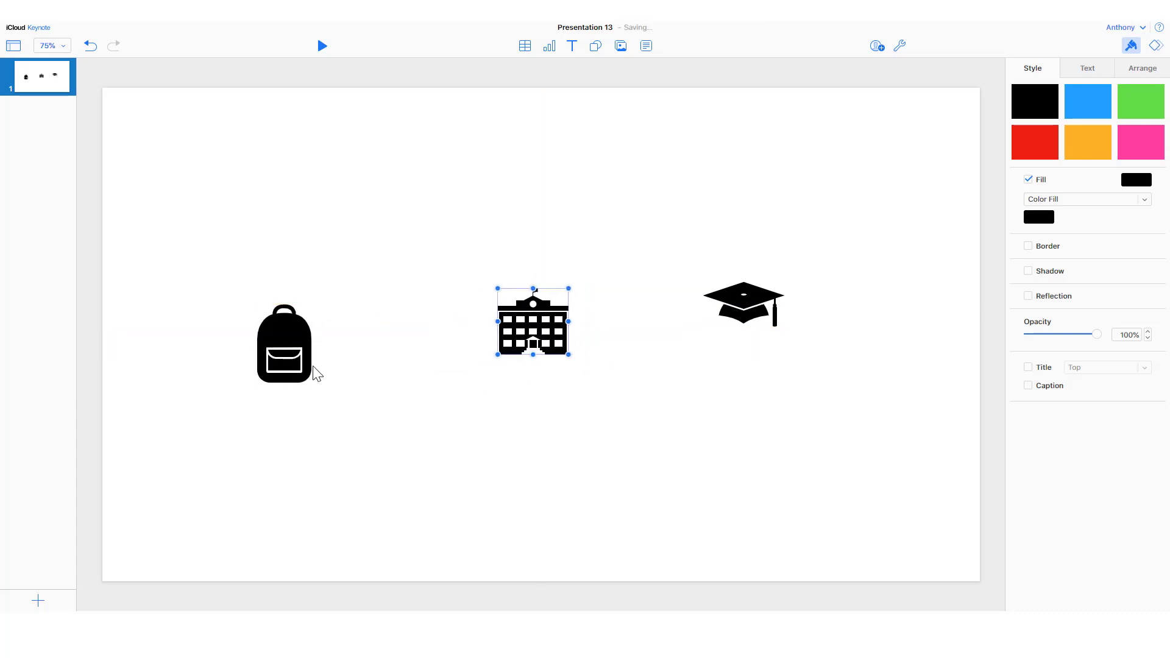
drag(306, 370, 371, 424)
drag(327, 360, 304, 340)
click(567, 350)
drag(568, 355, 648, 423)
drag(599, 391, 573, 365)
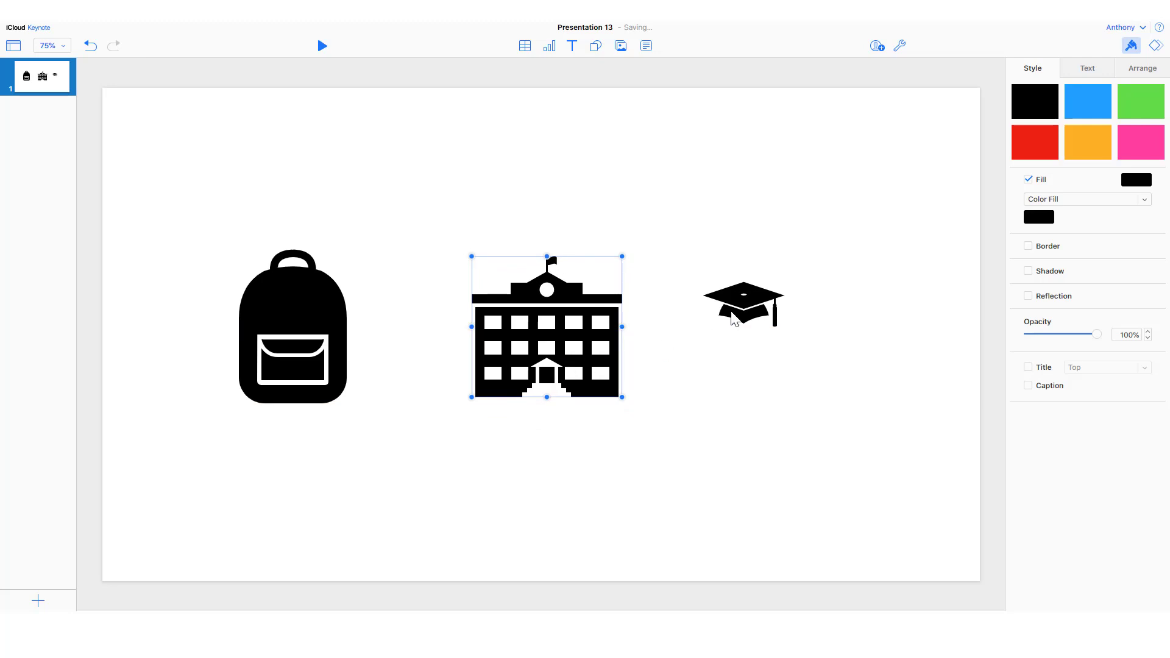
Enlarge the graduation cap to match the building's base and recentre the building between them.
click(775, 323)
drag(785, 328, 899, 391)
drag(820, 338, 829, 352)
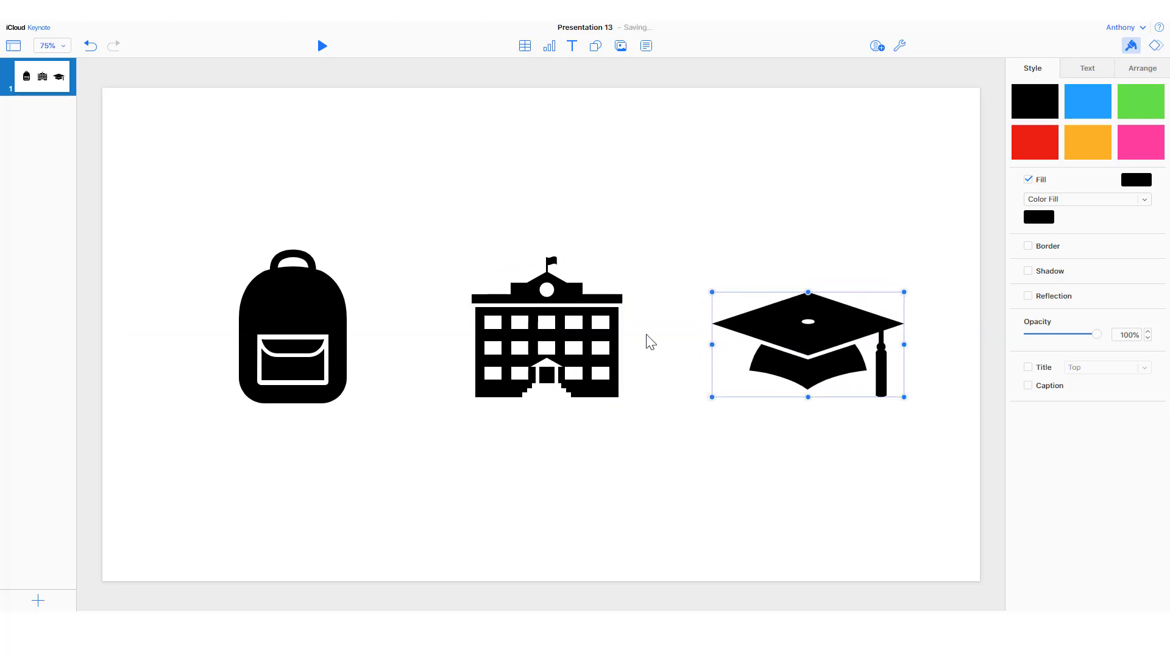
click(555, 322)
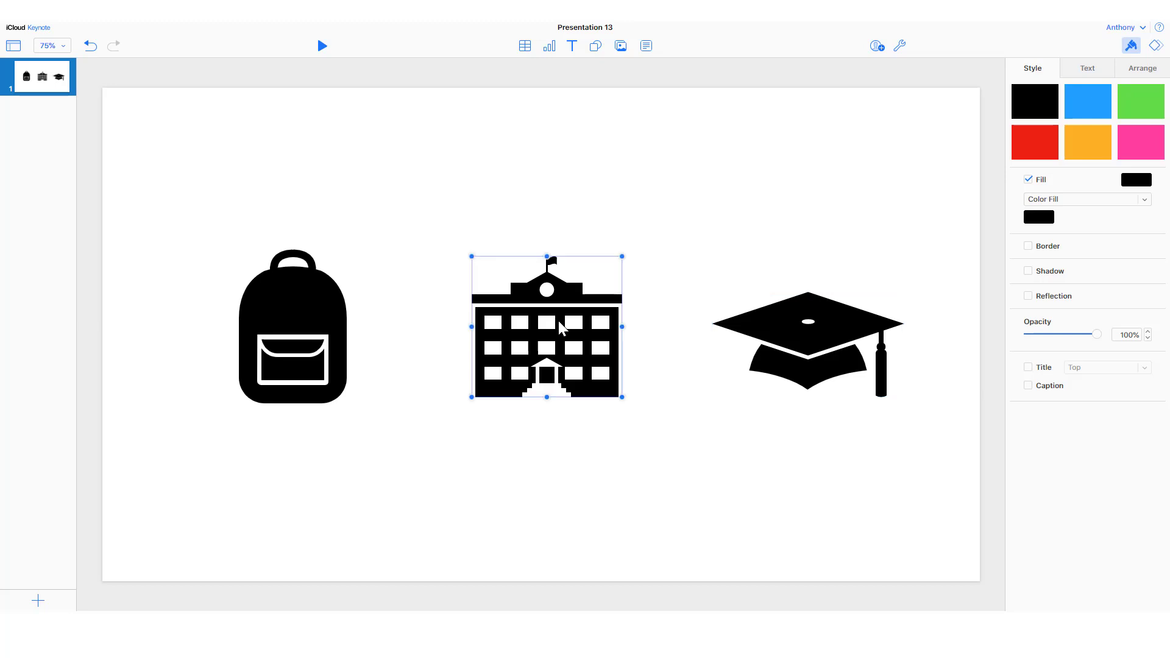
mouse_move(558, 321)
mouse_down()
mouse_move(590, 323)
mouse_move(559, 335)
mouse_up()
Shrink the backpack and cap slightly and nudge them into an even row.
click(305, 274)
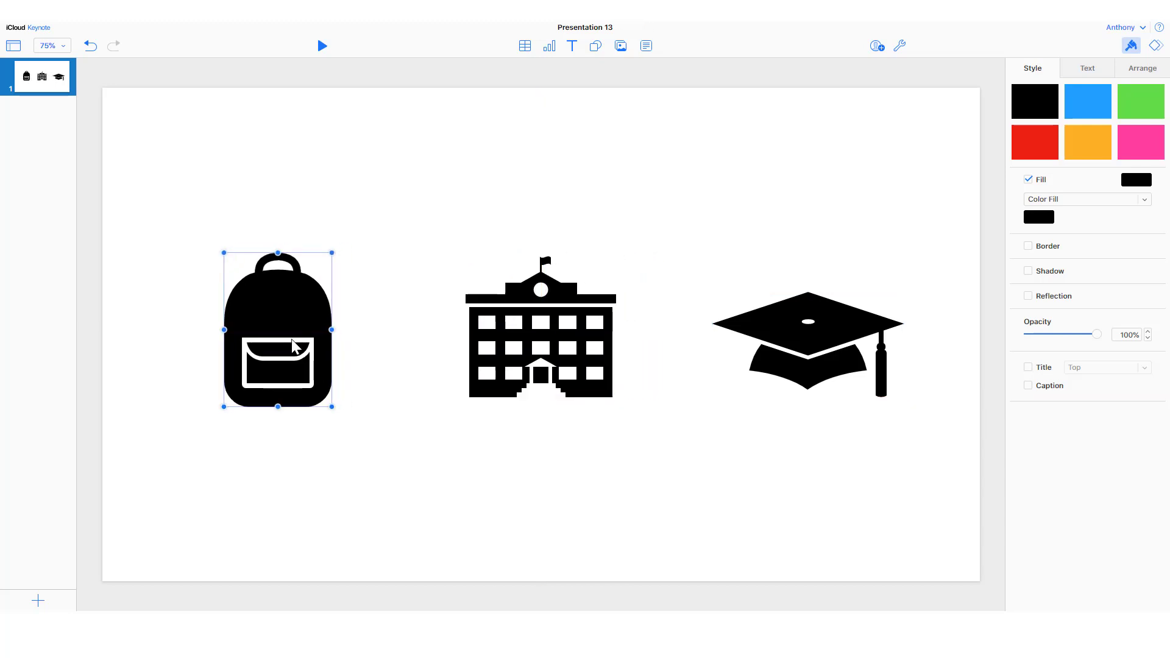
drag(332, 248, 312, 280)
drag(272, 351, 271, 342)
click(770, 324)
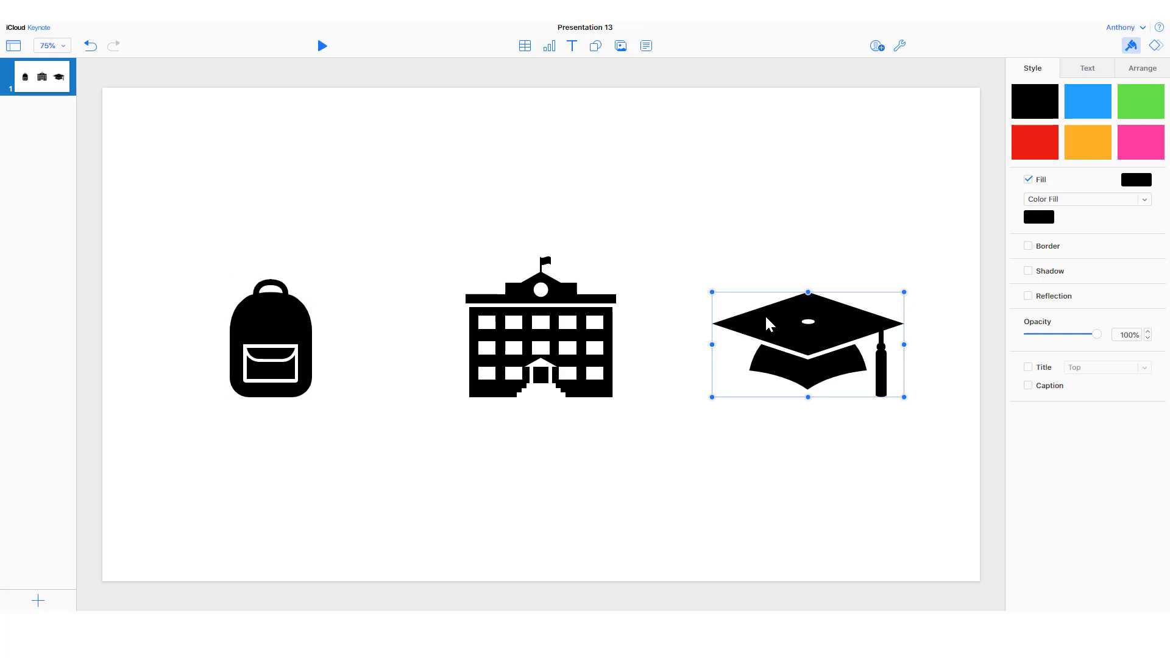
drag(710, 295, 728, 297)
drag(824, 346, 826, 340)
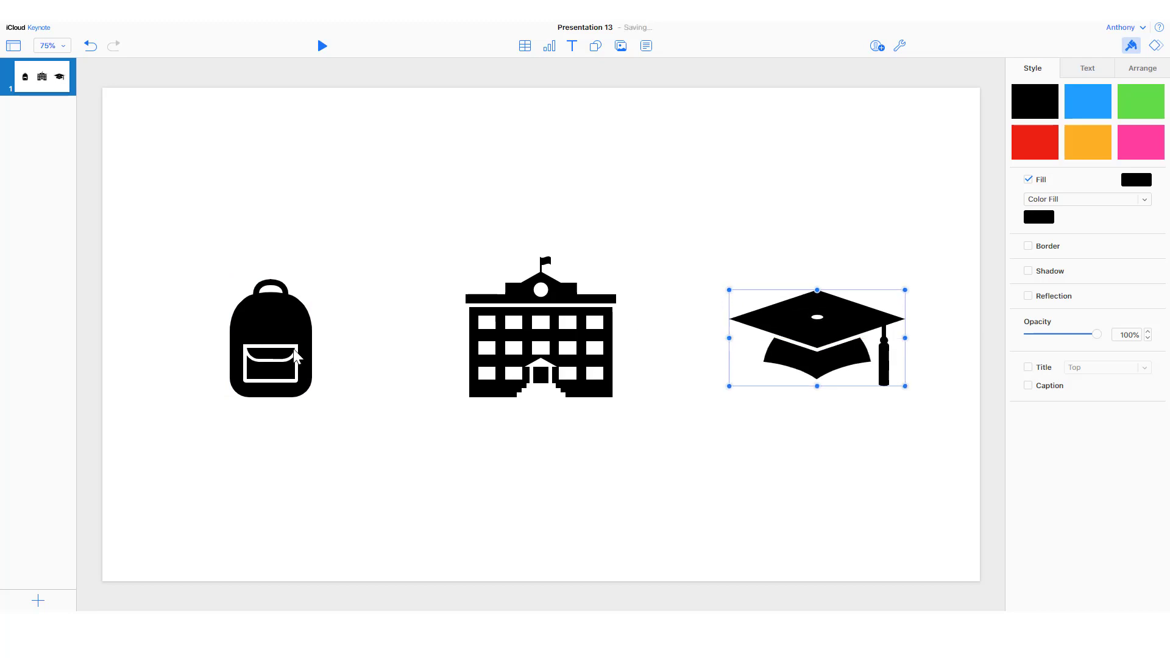
drag(271, 341, 271, 337)
click(169, 190)
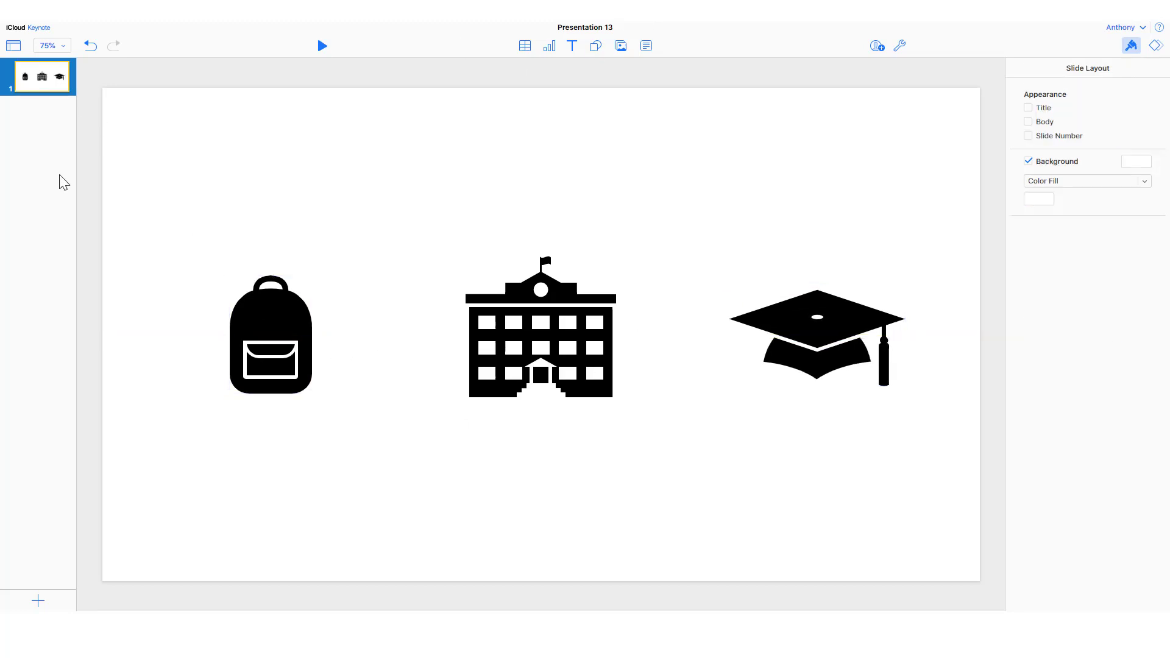
Duplicate slide 1 and set the canvas zoom to 50%.
right_click(42, 83)
click(64, 226)
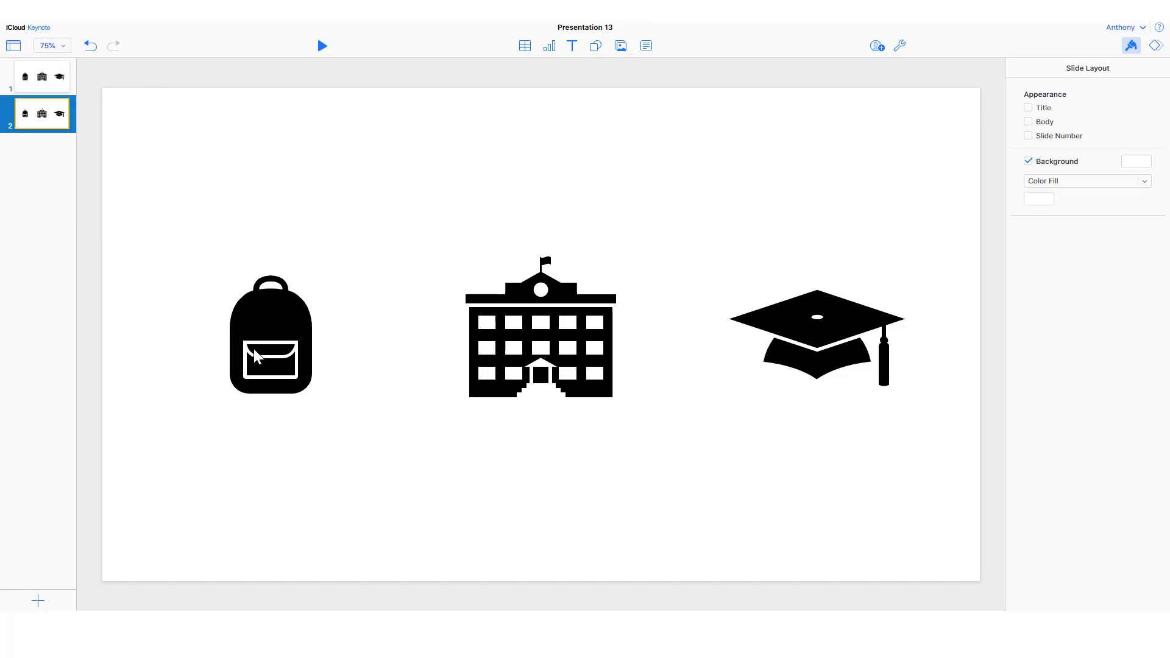
click(52, 46)
click(35, 110)
On slide 2, shift the backpack left and shrink the backpack and graduation cap.
drag(361, 342, 318, 348)
click(731, 336)
drag(674, 299, 725, 325)
click(337, 342)
drag(345, 341, 322, 344)
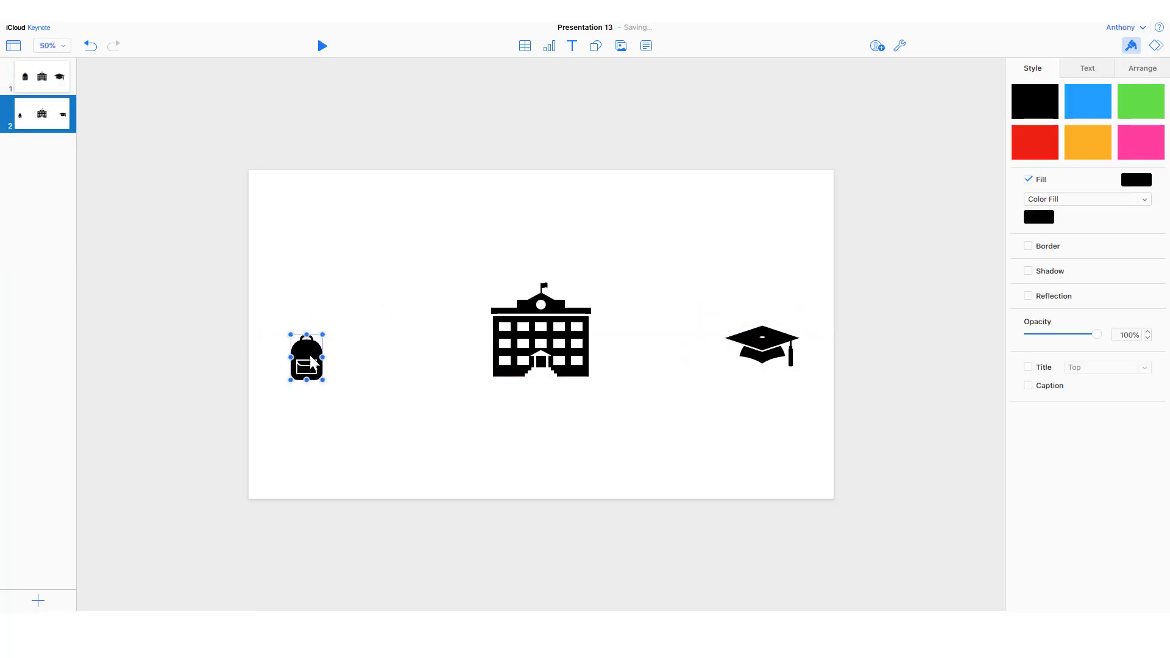
Resize the school building and move it left beside the backpack.
click(541, 341)
drag(491, 284, 411, 207)
drag(514, 275, 554, 308)
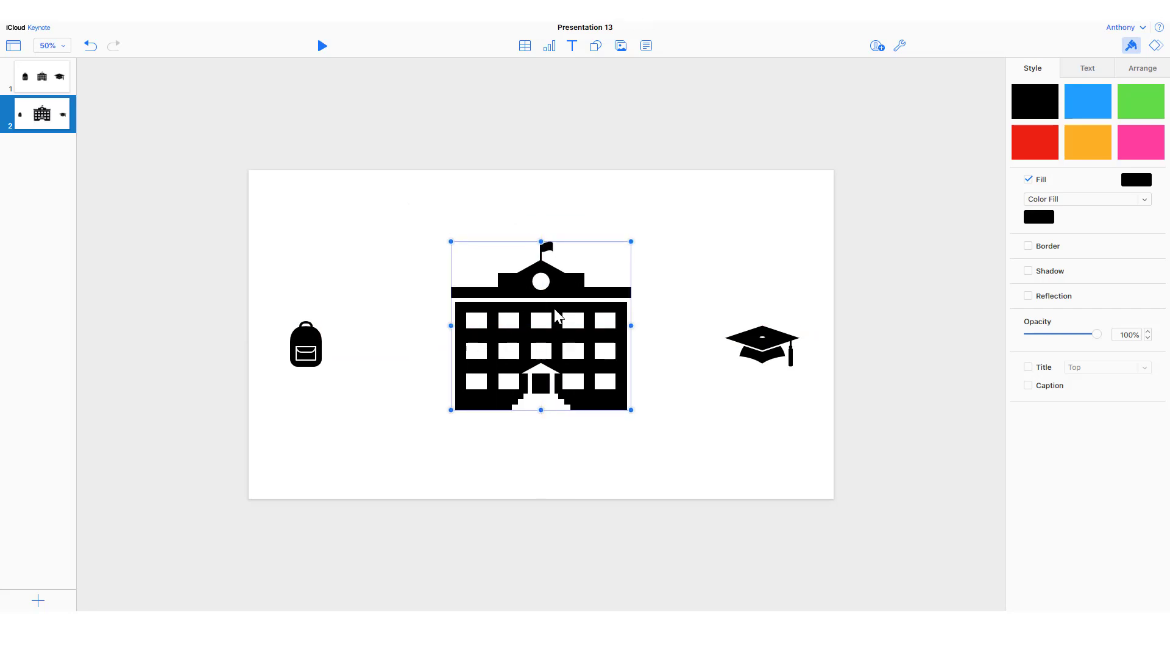
drag(451, 241, 547, 333)
drag(589, 374, 416, 339)
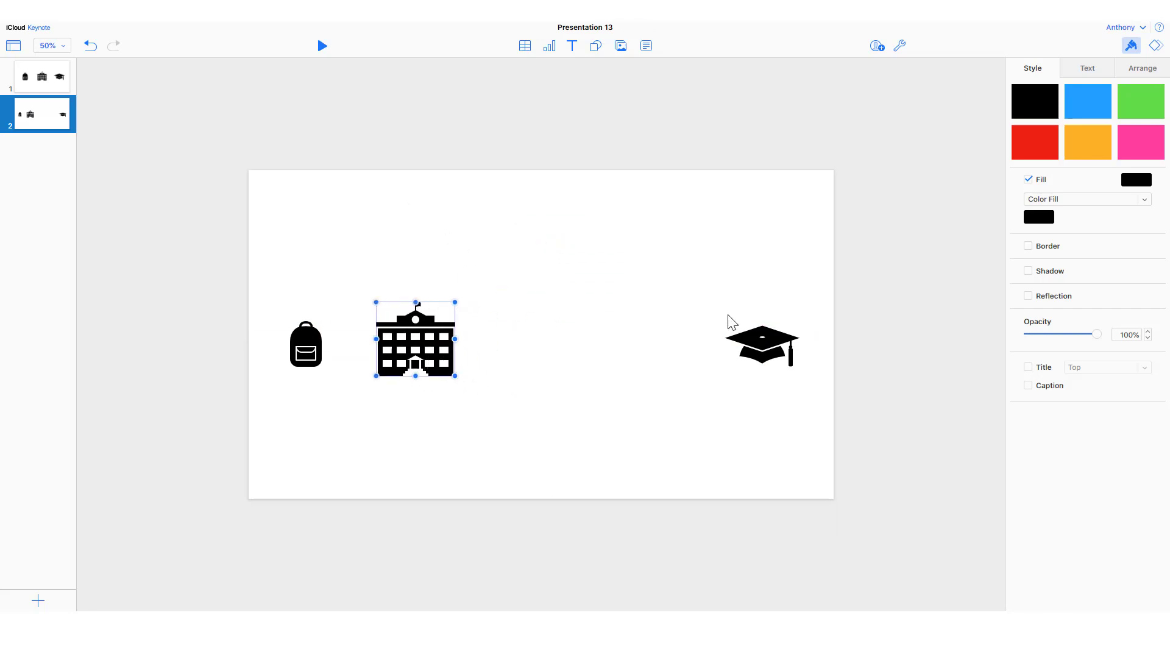
Enlarge the graduation cap toward the slide centre and shrink the building a bit more.
click(738, 335)
drag(726, 325, 580, 252)
drag(705, 293, 653, 319)
click(416, 353)
drag(454, 302, 434, 317)
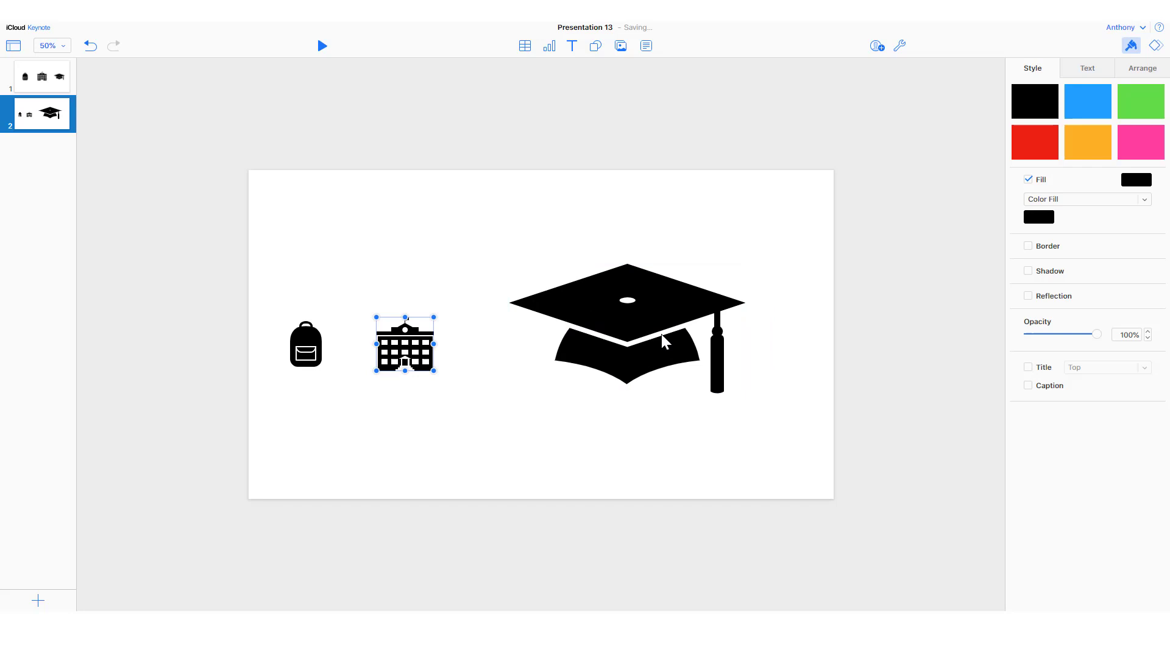
click(841, 341)
Set the backpack and school building to 50% opacity, then add a new text box.
click(308, 344)
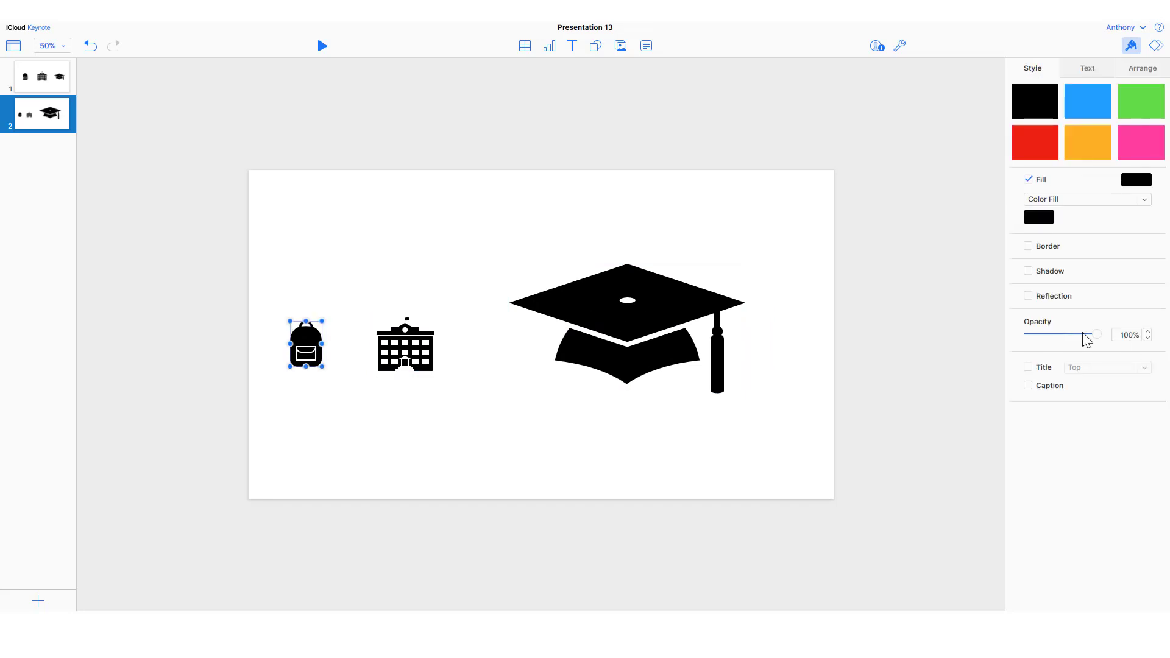
click(1120, 330)
text(50)
key(Return)
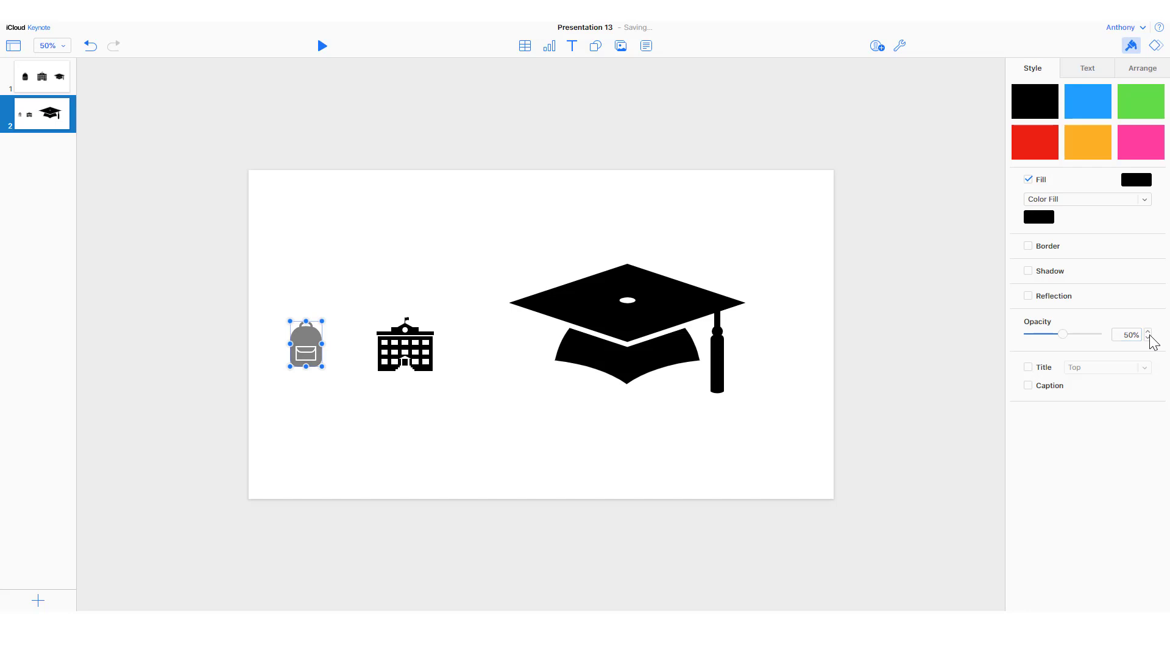
click(427, 361)
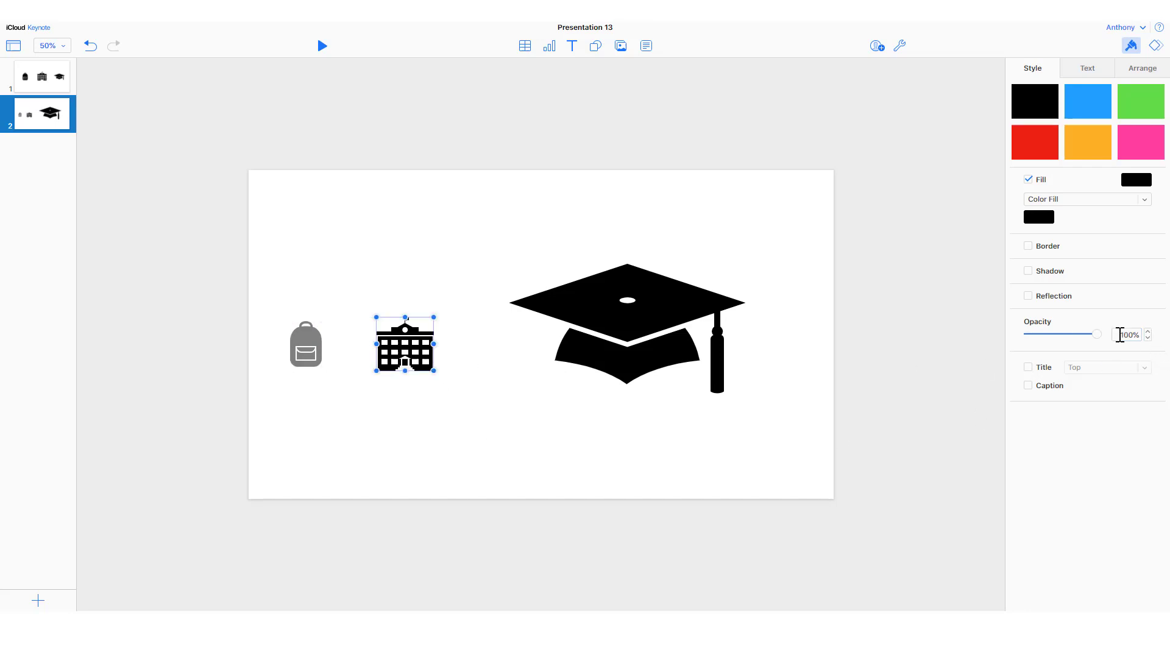
click(1120, 336)
text(50)
key(Return)
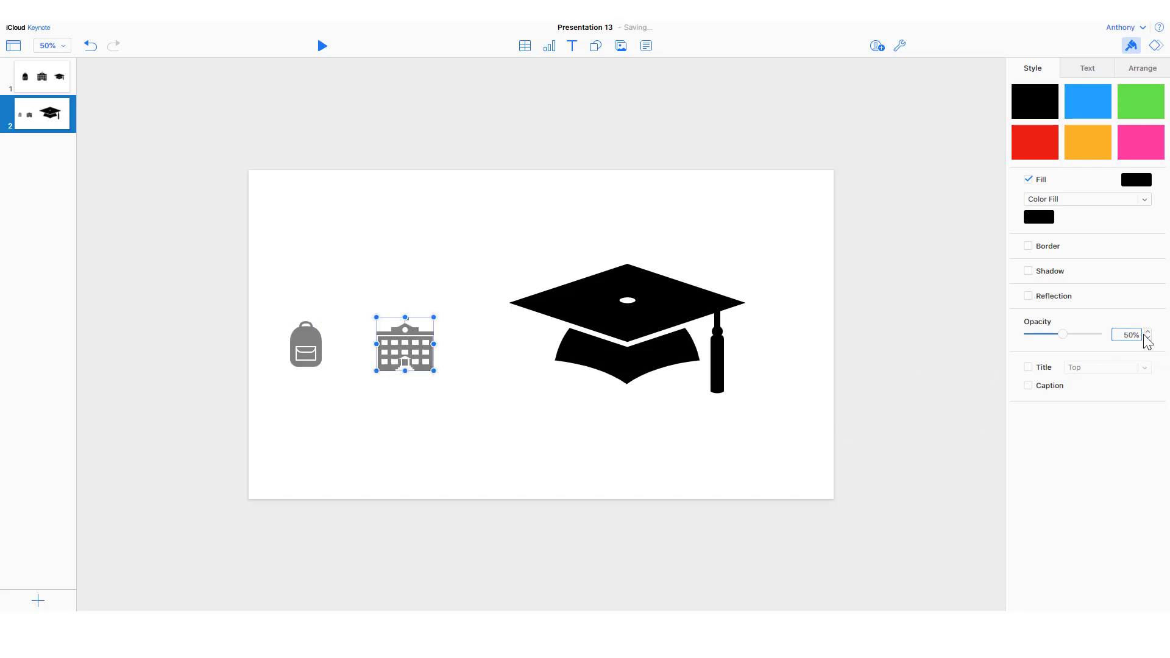
click(656, 210)
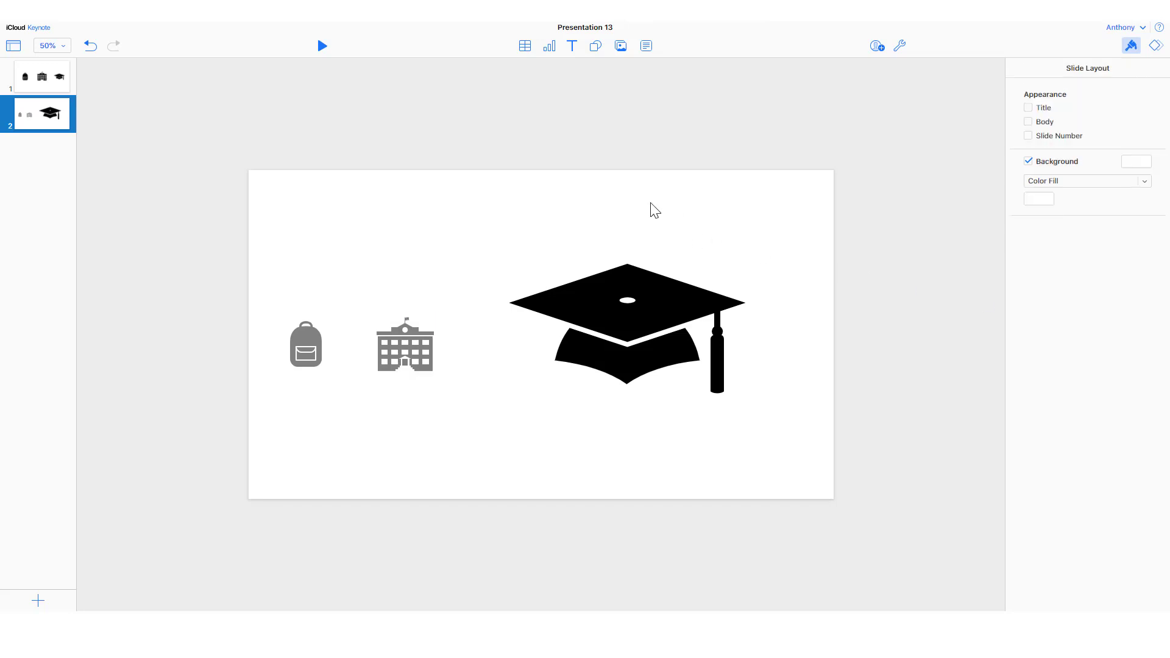
click(572, 47)
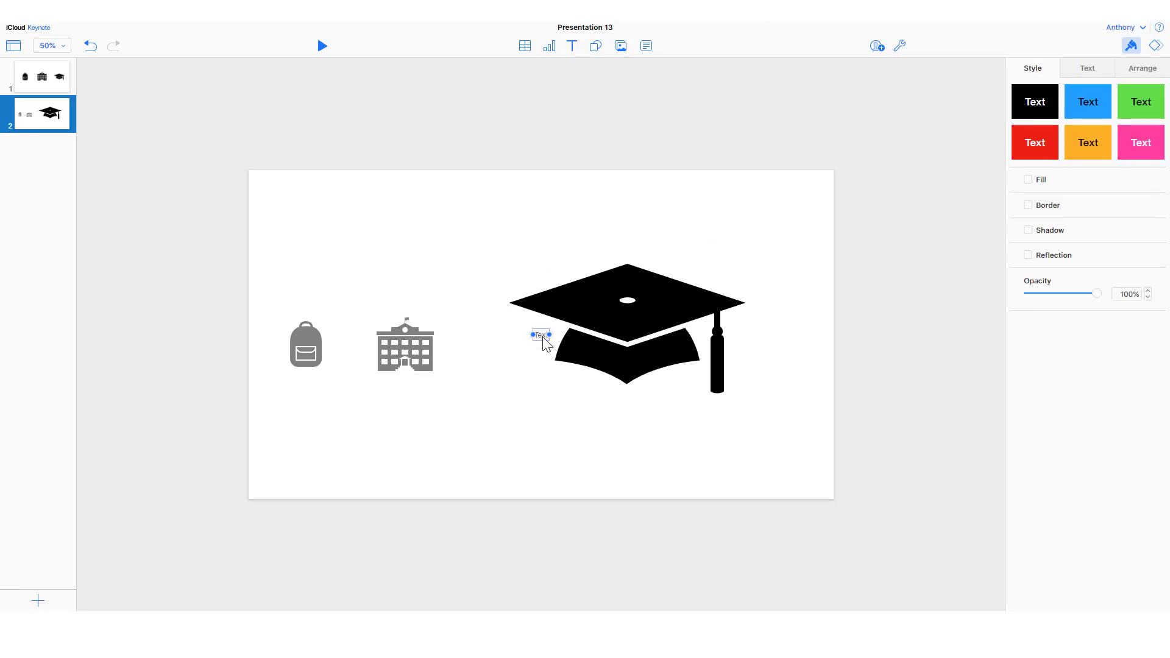
Move the new text box below the graduation cap and type GRADUATION.
drag(546, 341, 612, 452)
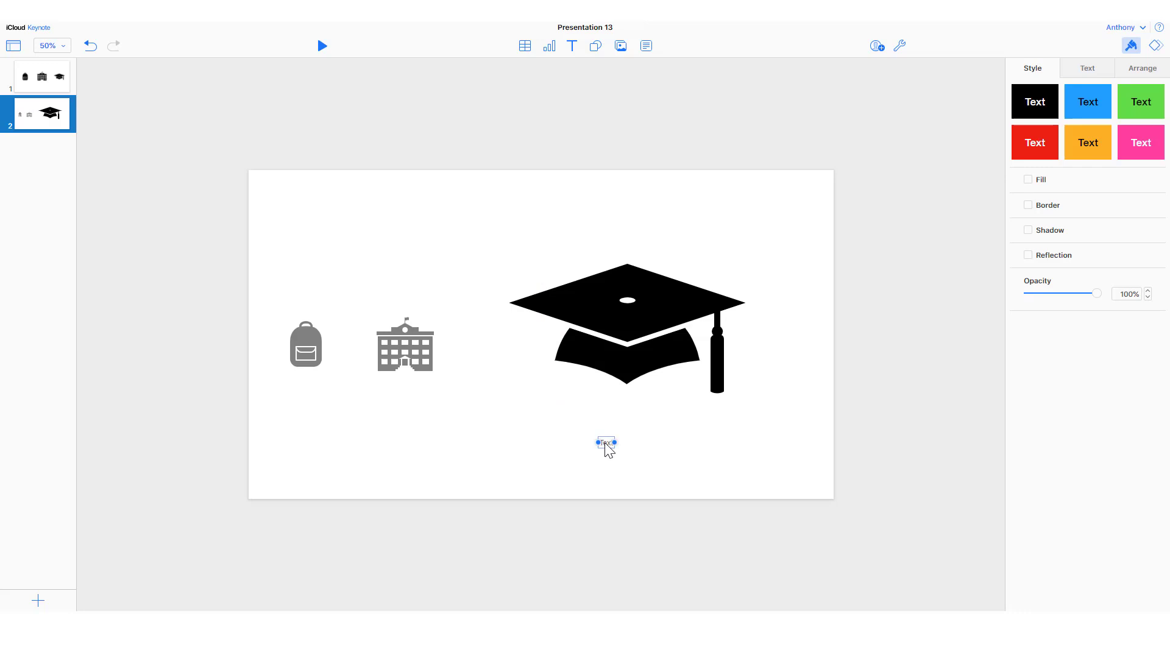
double_click(608, 443)
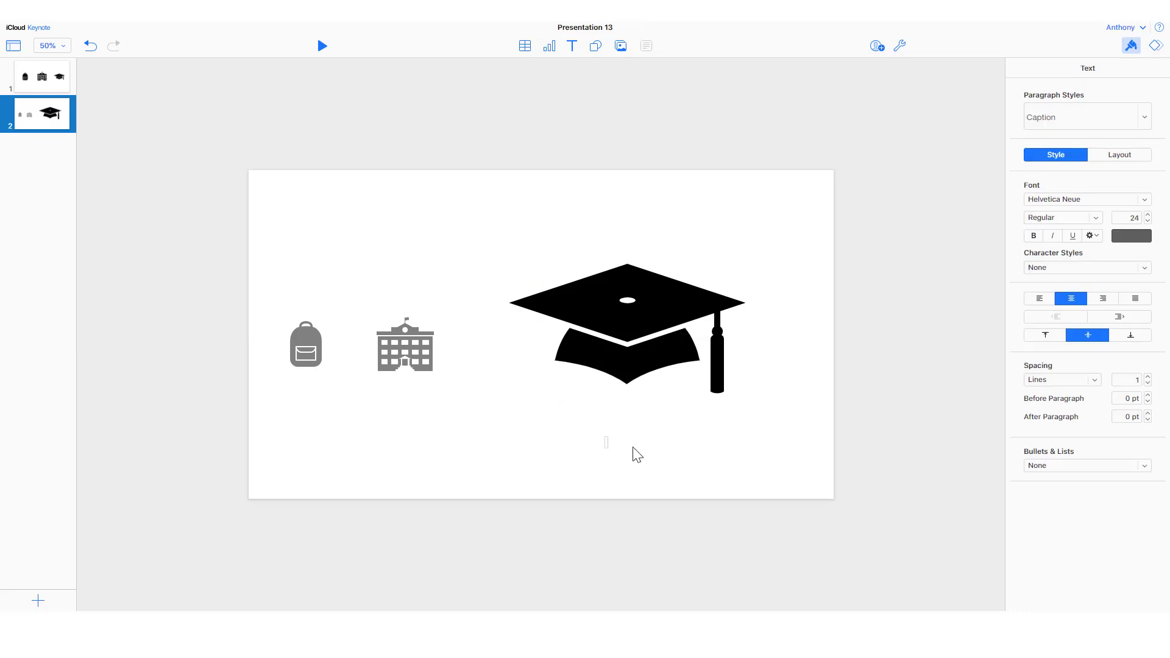
text(GRADUATION)
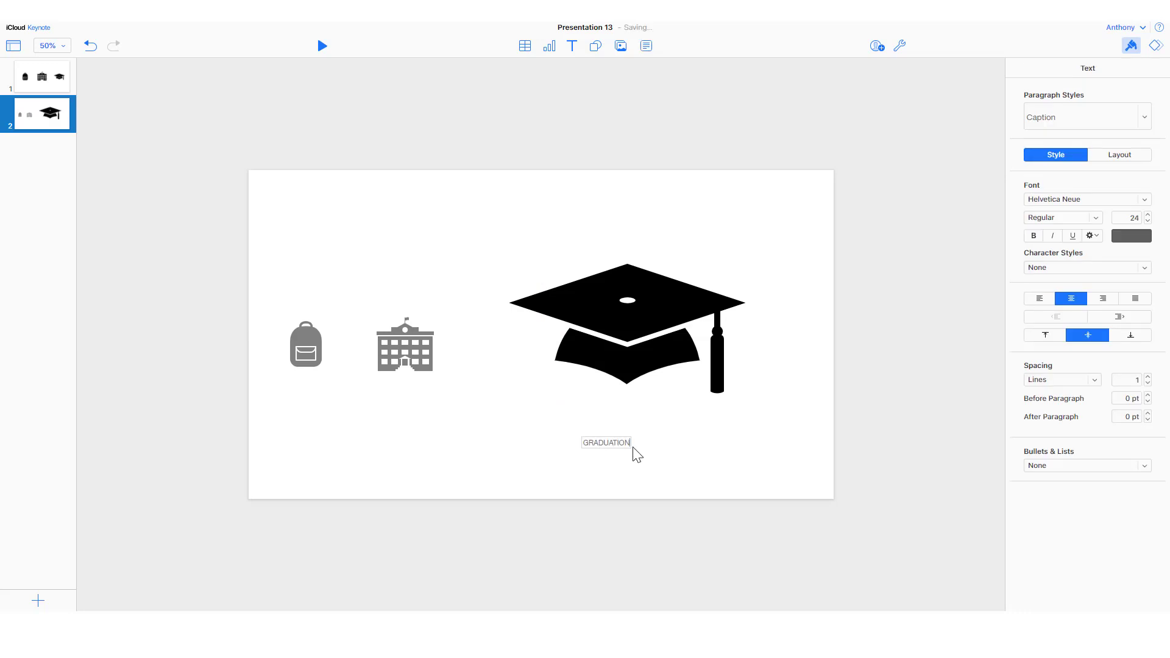
click(667, 455)
click(611, 444)
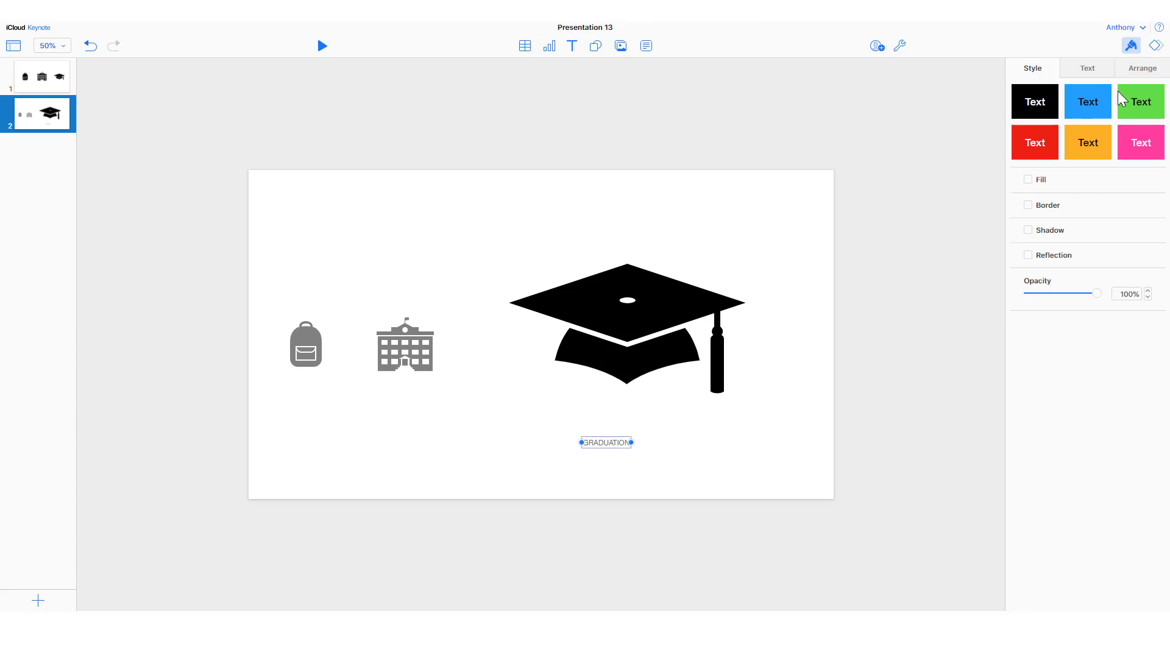
Format the caption as black, bold, 100 pt and centre it horizontally.
click(1089, 69)
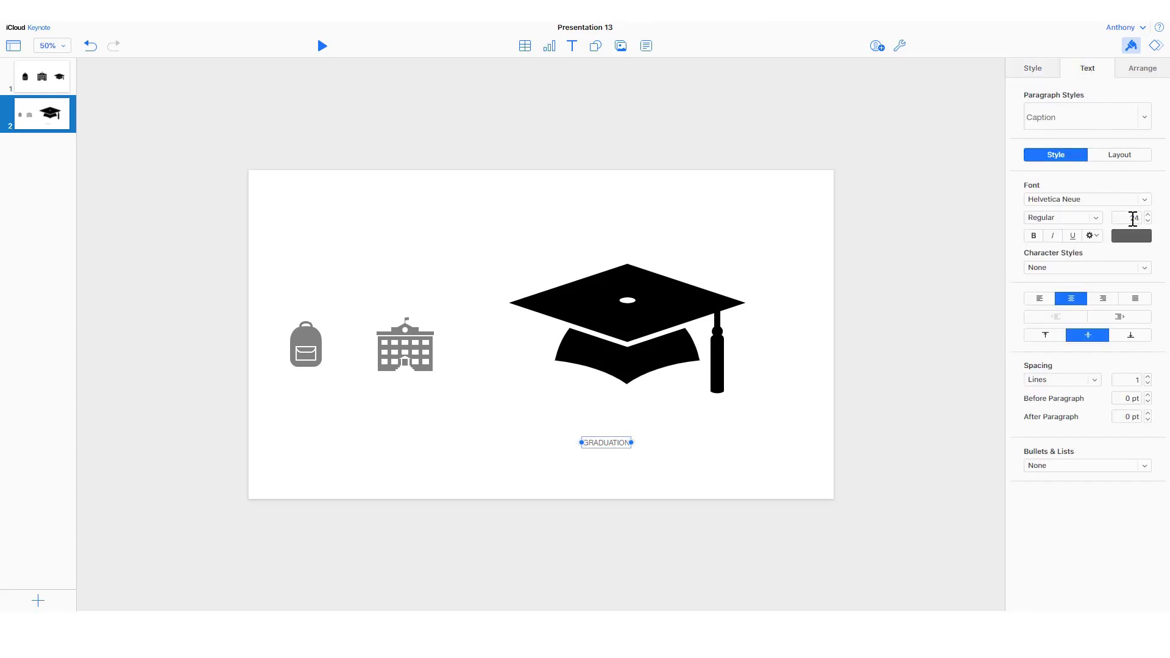
click(1129, 217)
text(100)
key(Return)
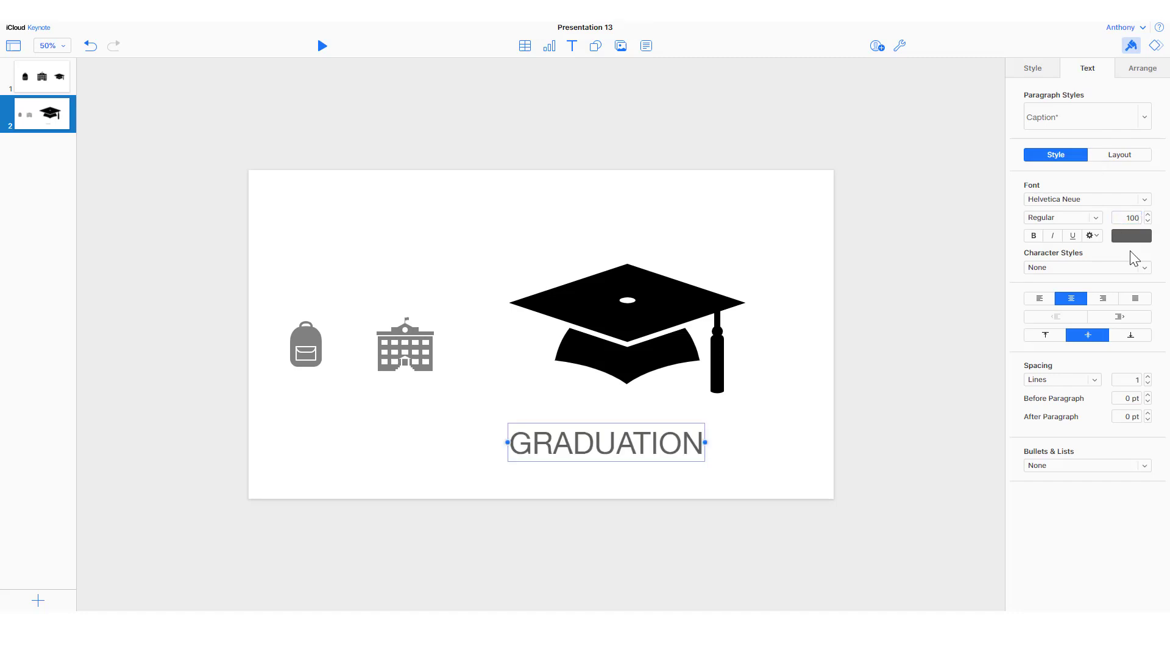
click(1137, 238)
click(1121, 345)
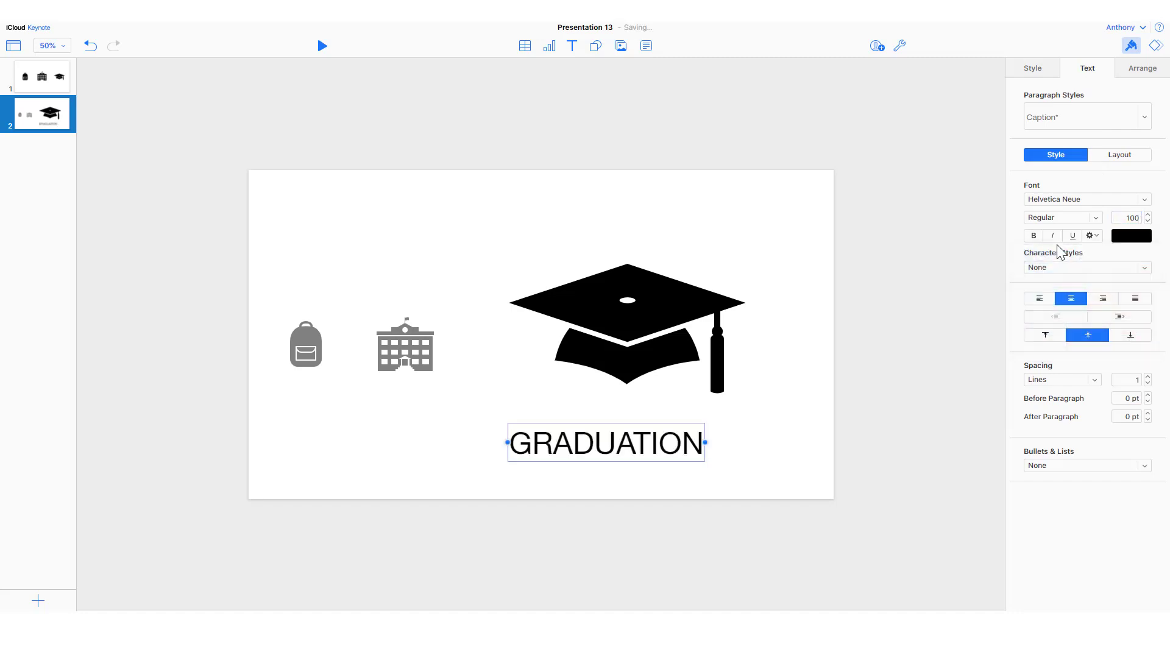
click(1033, 236)
drag(640, 456, 661, 452)
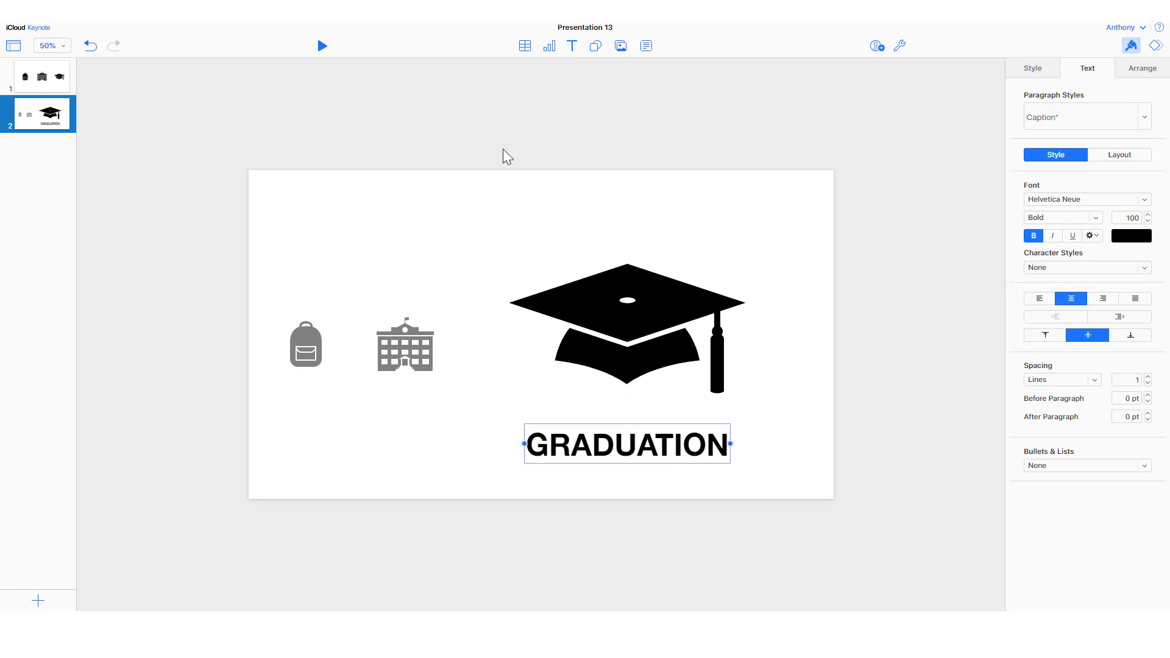
click(507, 130)
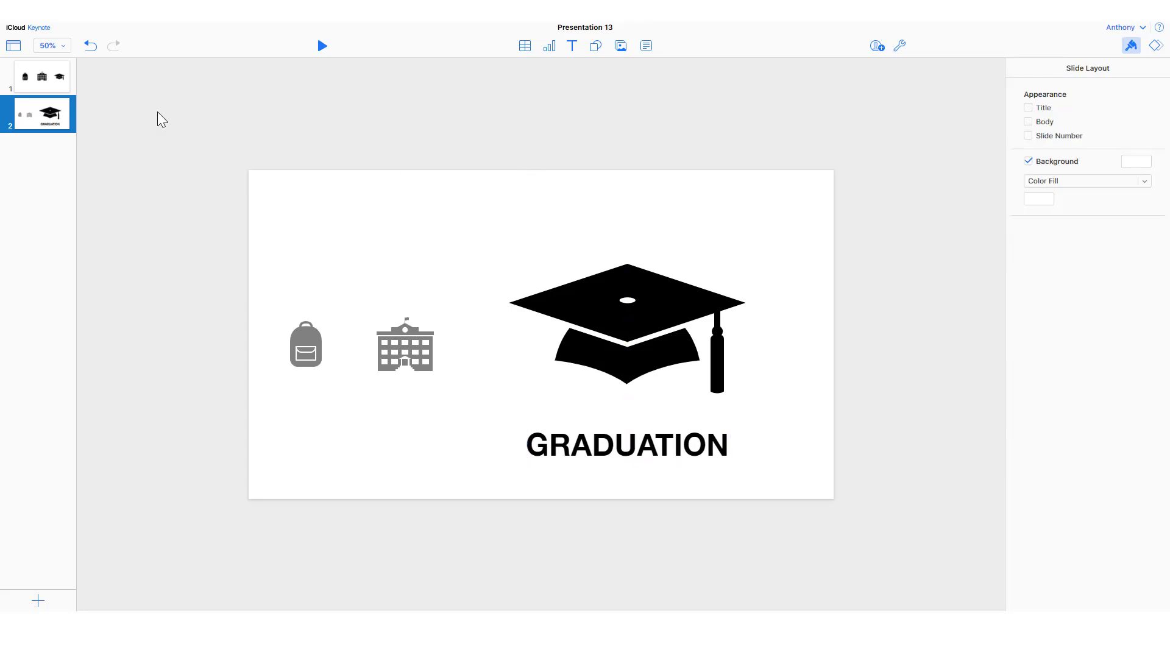
Choose Magic Move as slide 1's transition effect and acknowledge its info dialog.
click(49, 84)
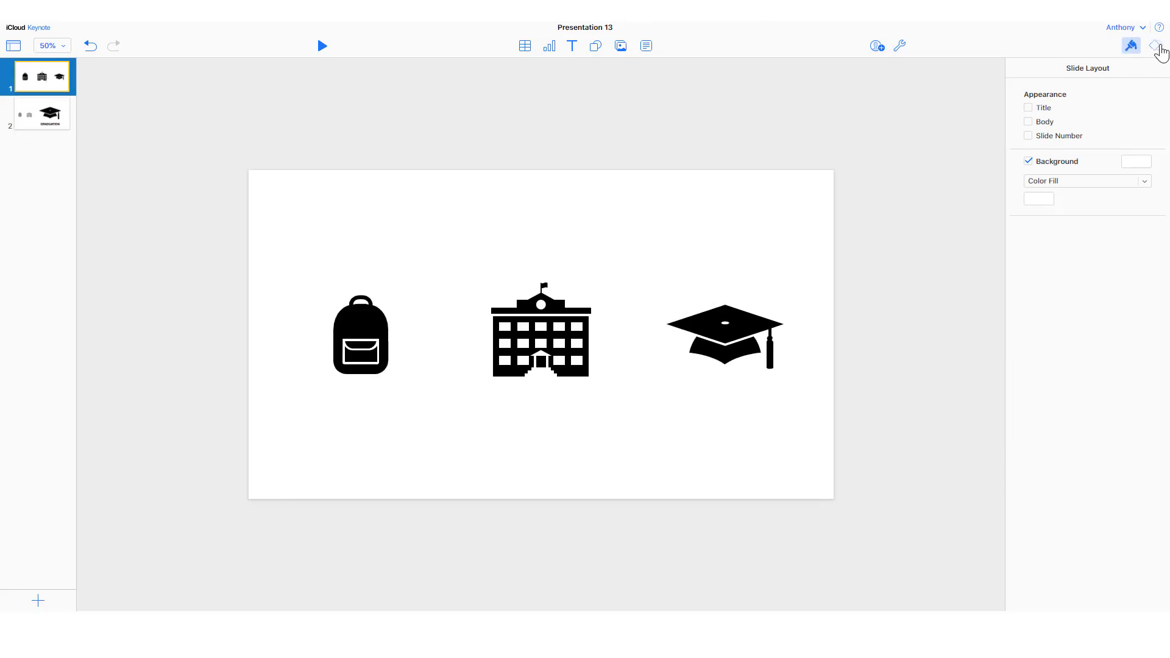
click(1156, 46)
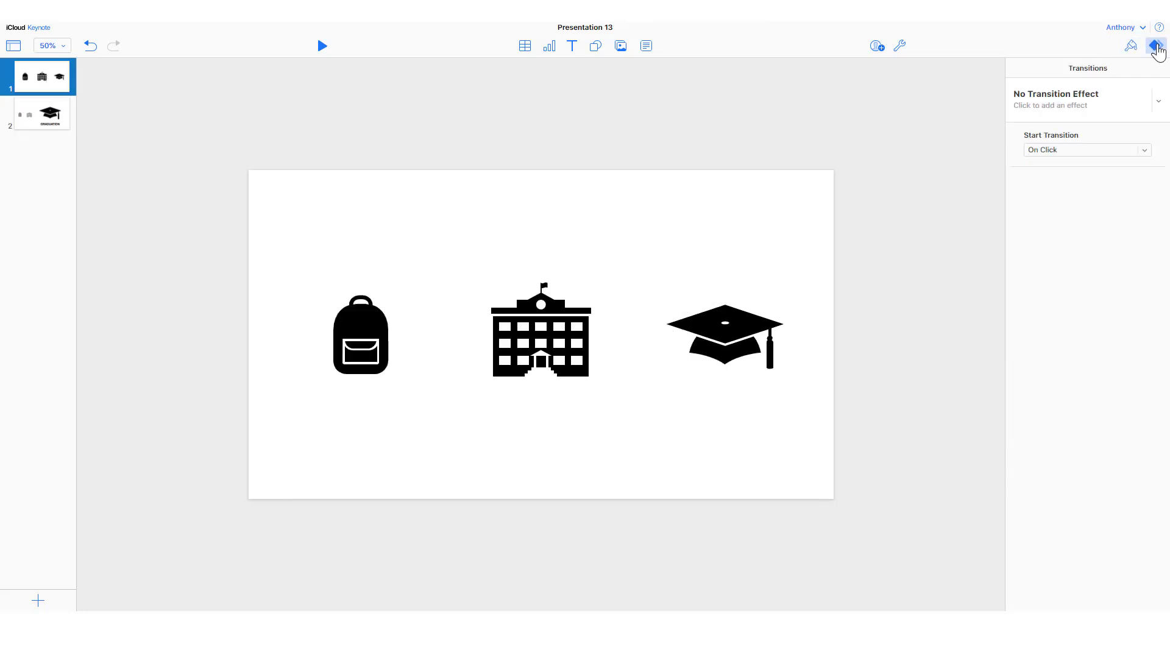
click(1159, 107)
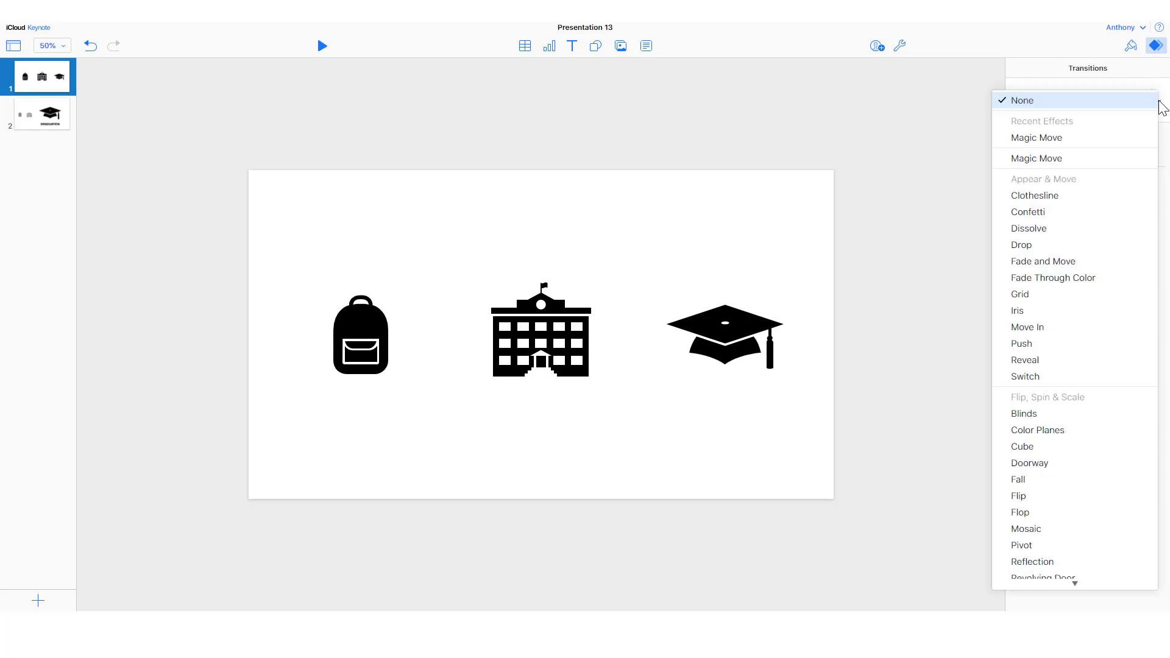
click(1104, 142)
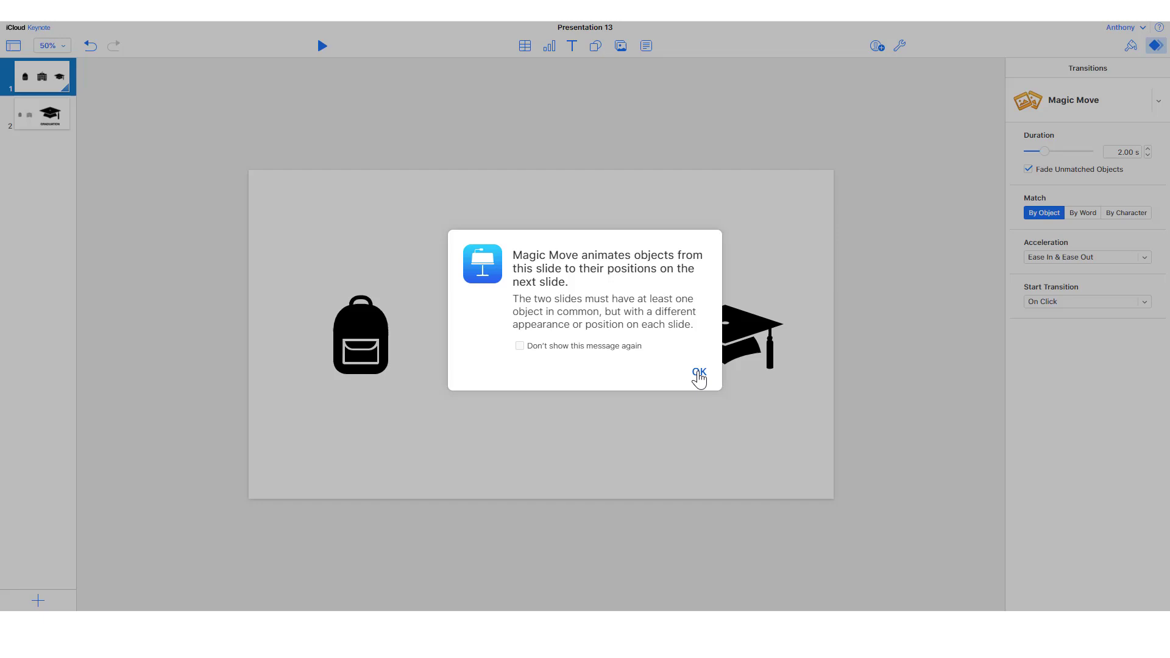
click(699, 373)
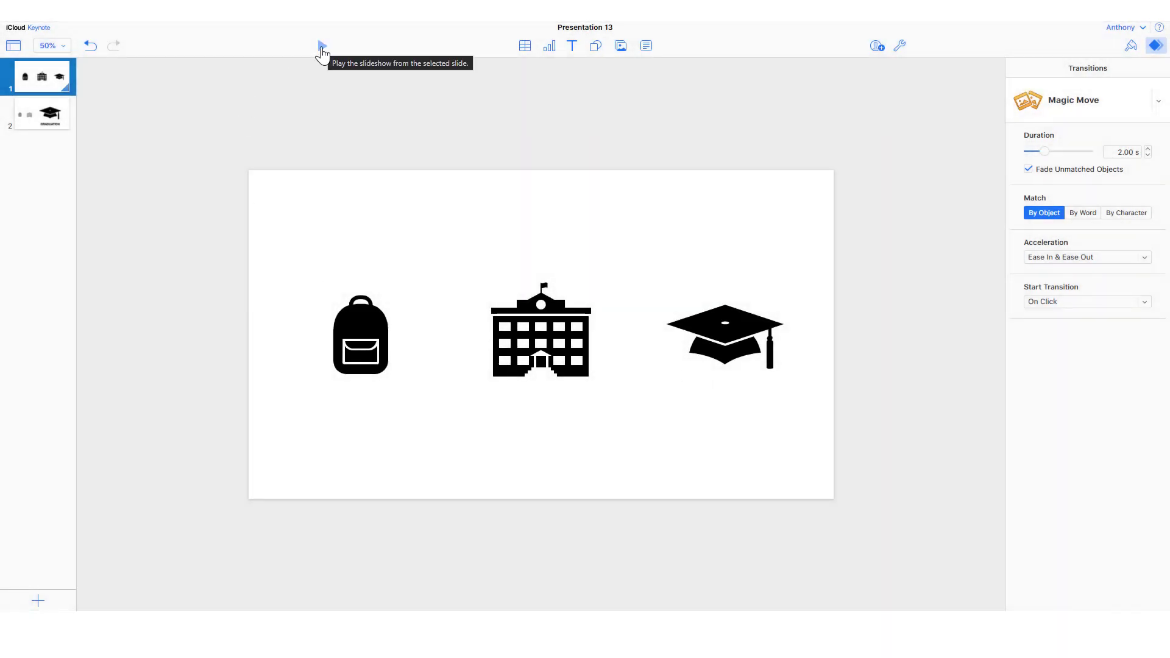
click(321, 48)
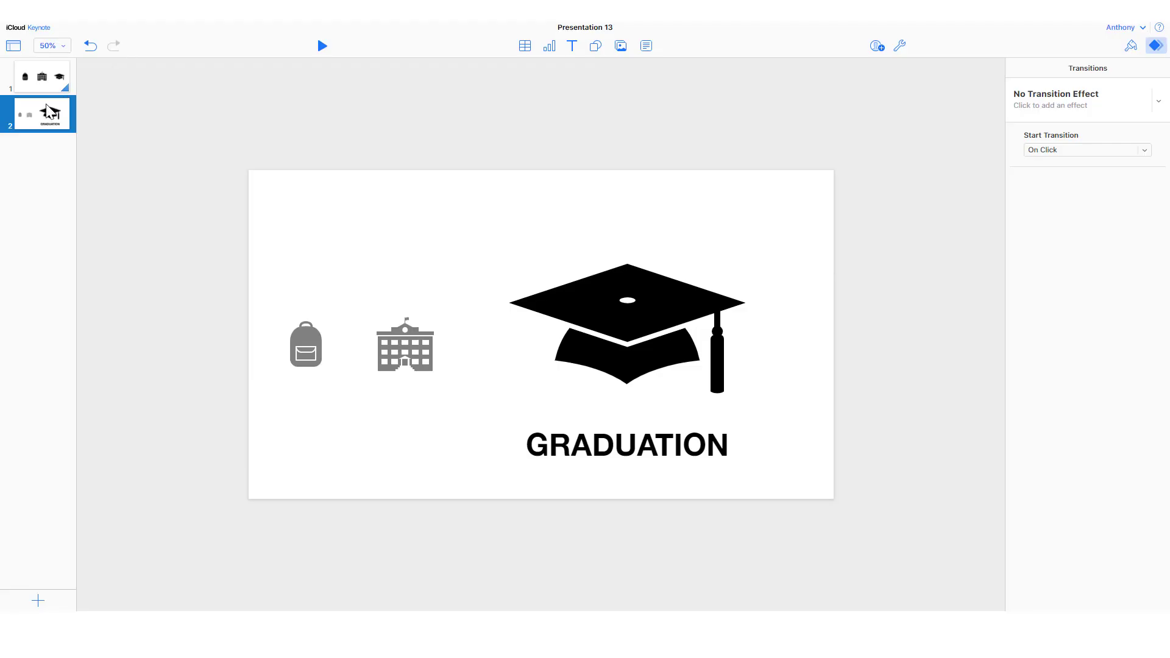
Duplicate slide 1 and move the copy after the GRADUATION slide as slide 3.
click(49, 78)
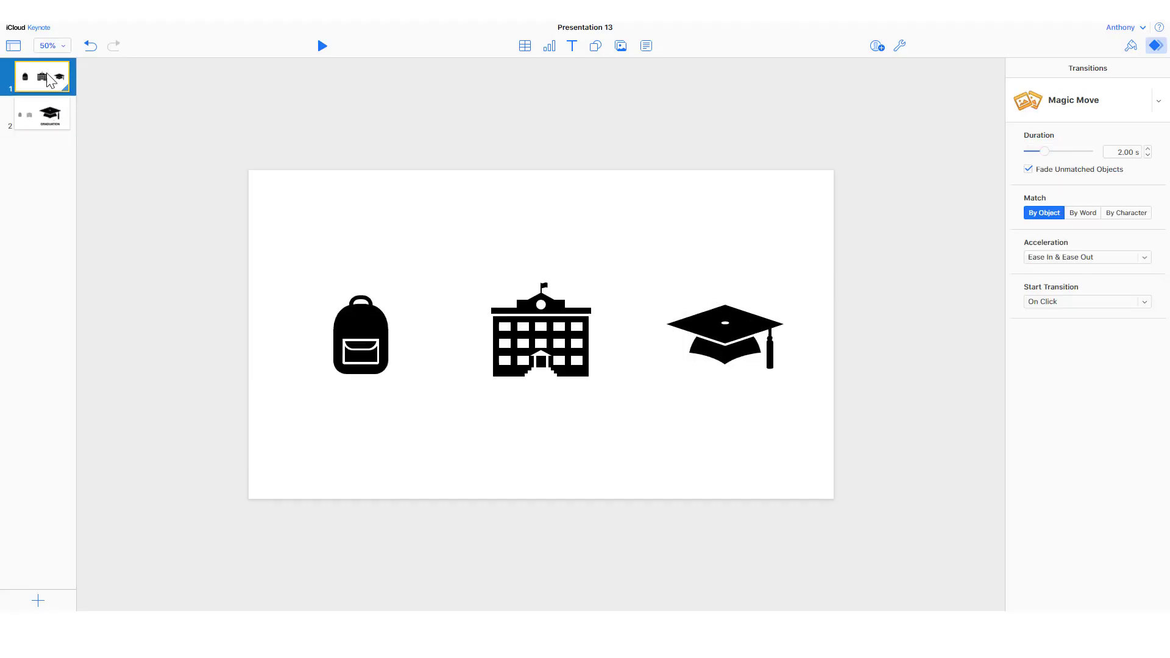
right_click(47, 73)
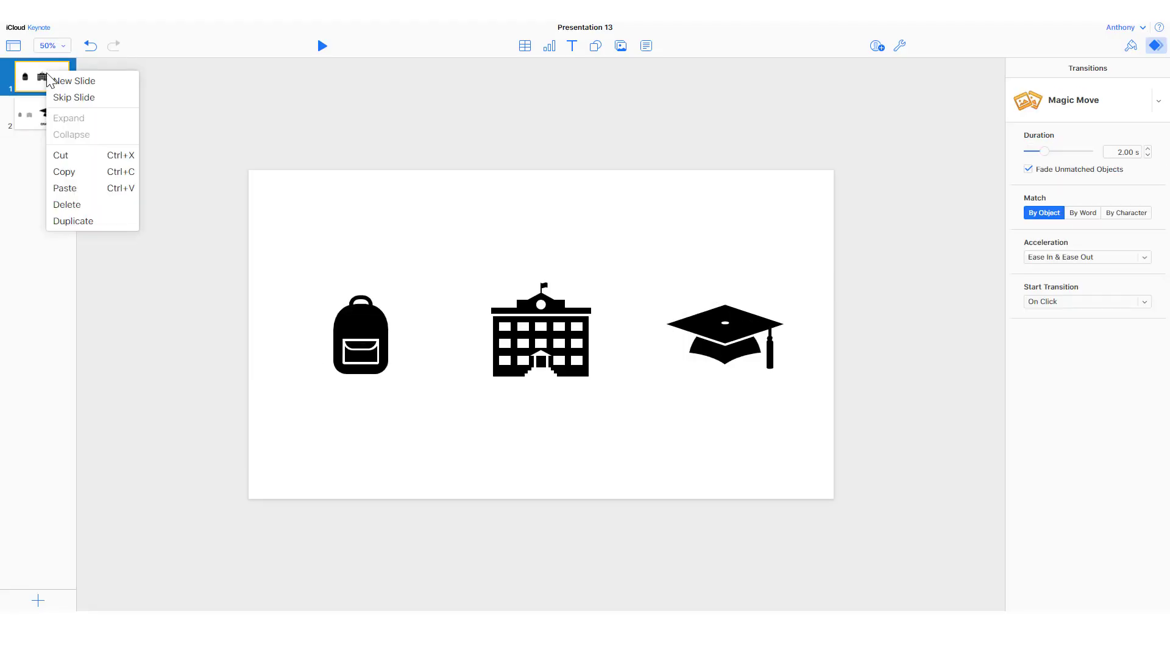
click(73, 220)
drag(43, 113, 44, 157)
Give the GRADUATION slide a Magic Move transition and return to slide 1.
click(46, 119)
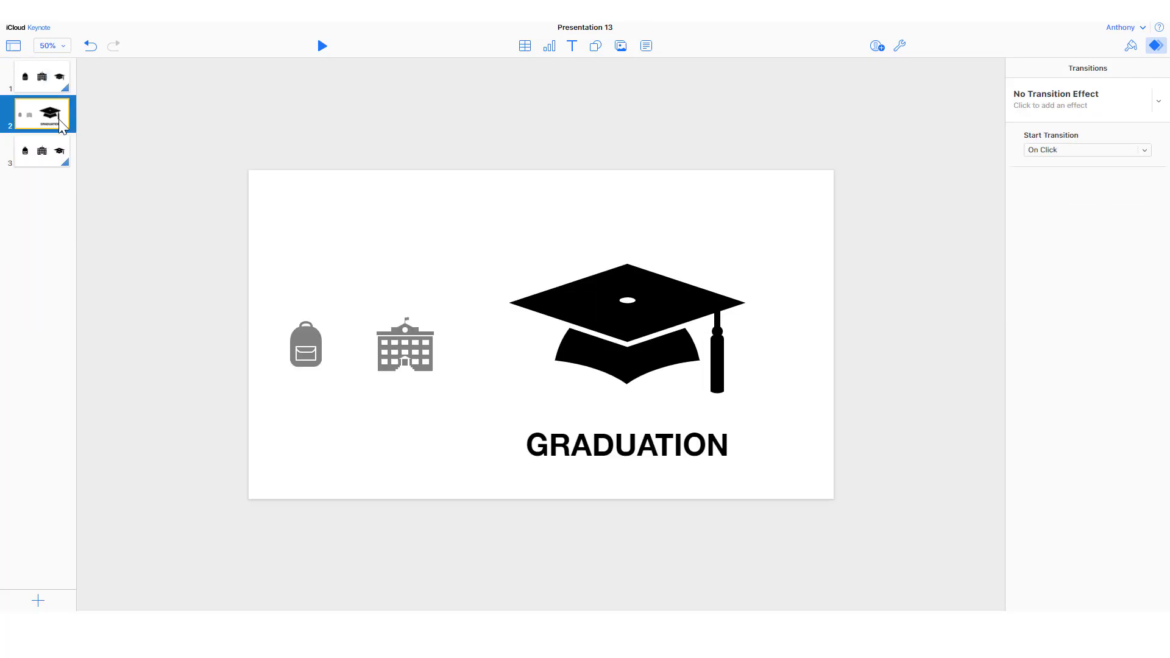
click(1060, 155)
click(1140, 99)
click(1159, 102)
click(1130, 144)
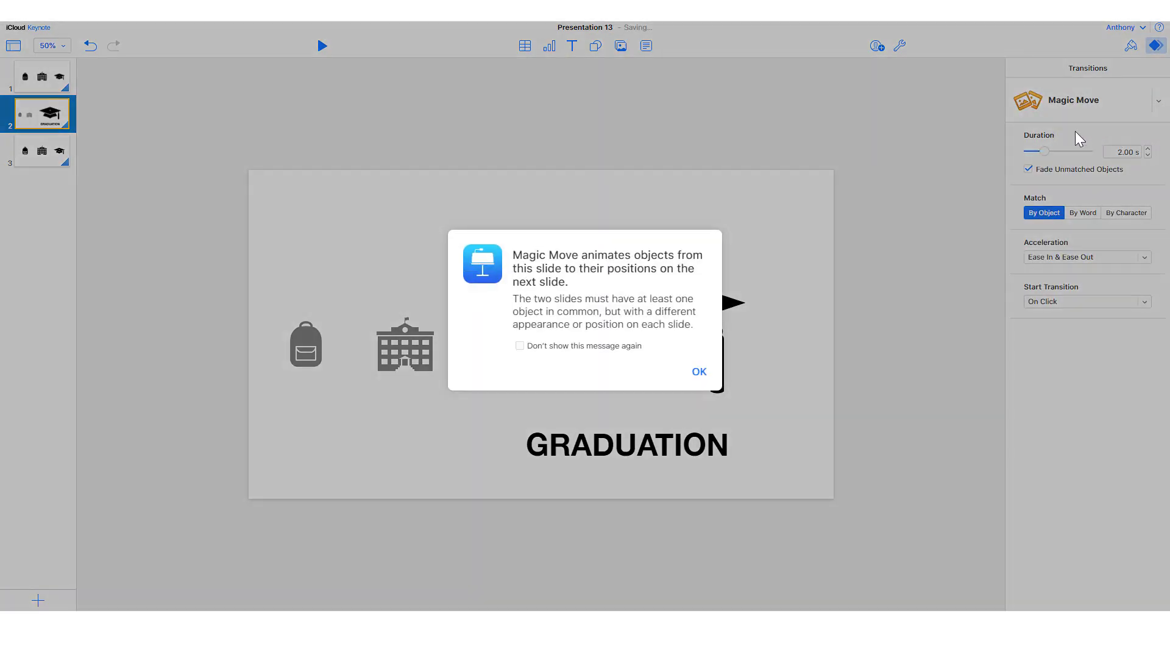
click(698, 370)
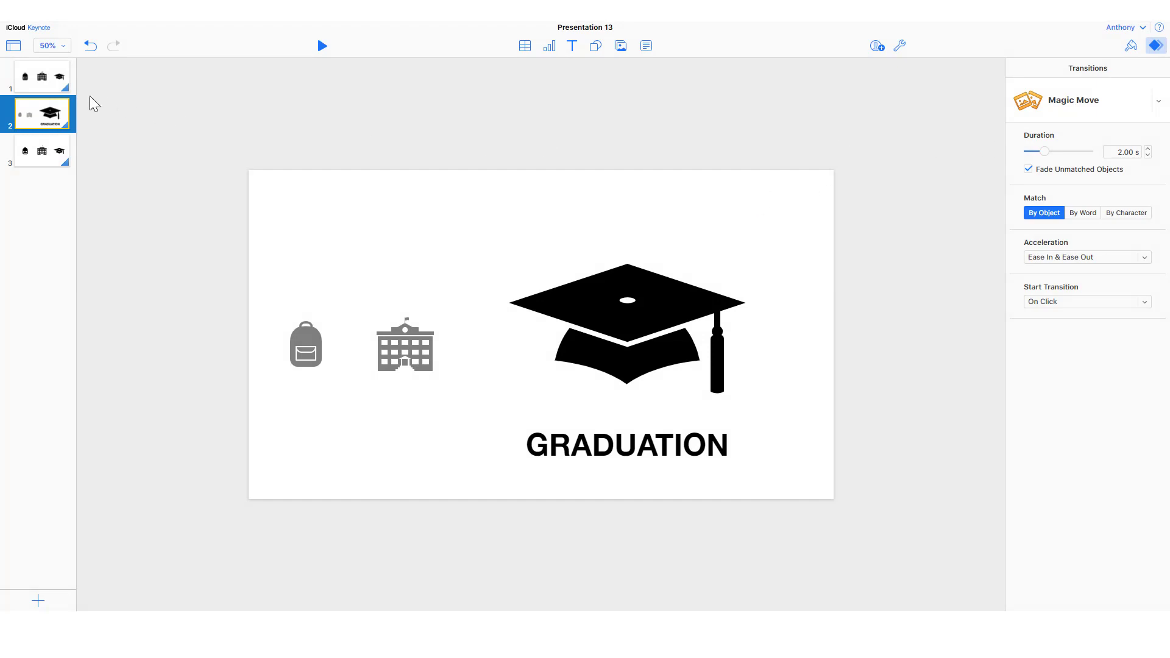
click(66, 90)
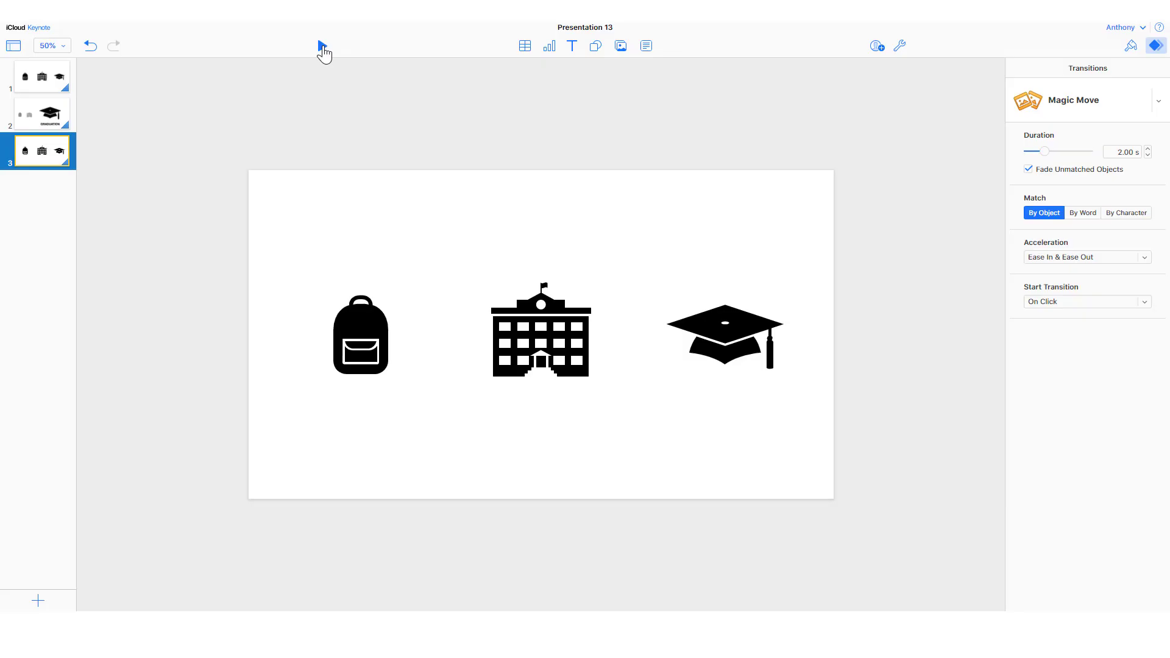
Copy the GRADUATION caption from slide 2 with Ctrl+C.
click(44, 122)
click(644, 444)
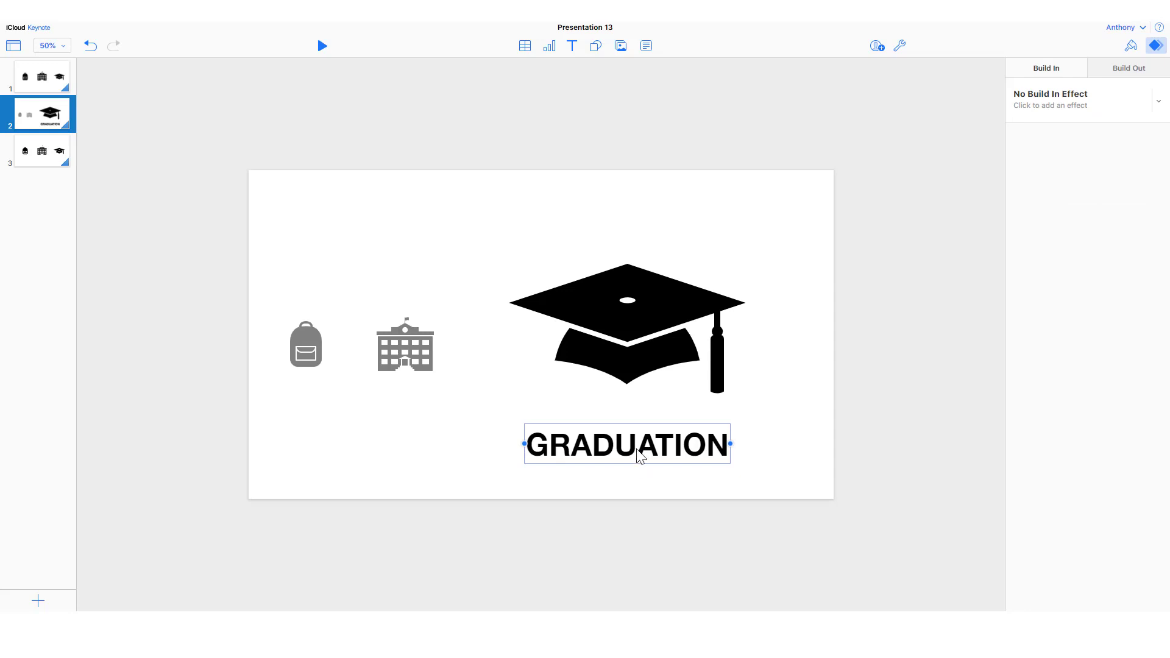
right_click(639, 456)
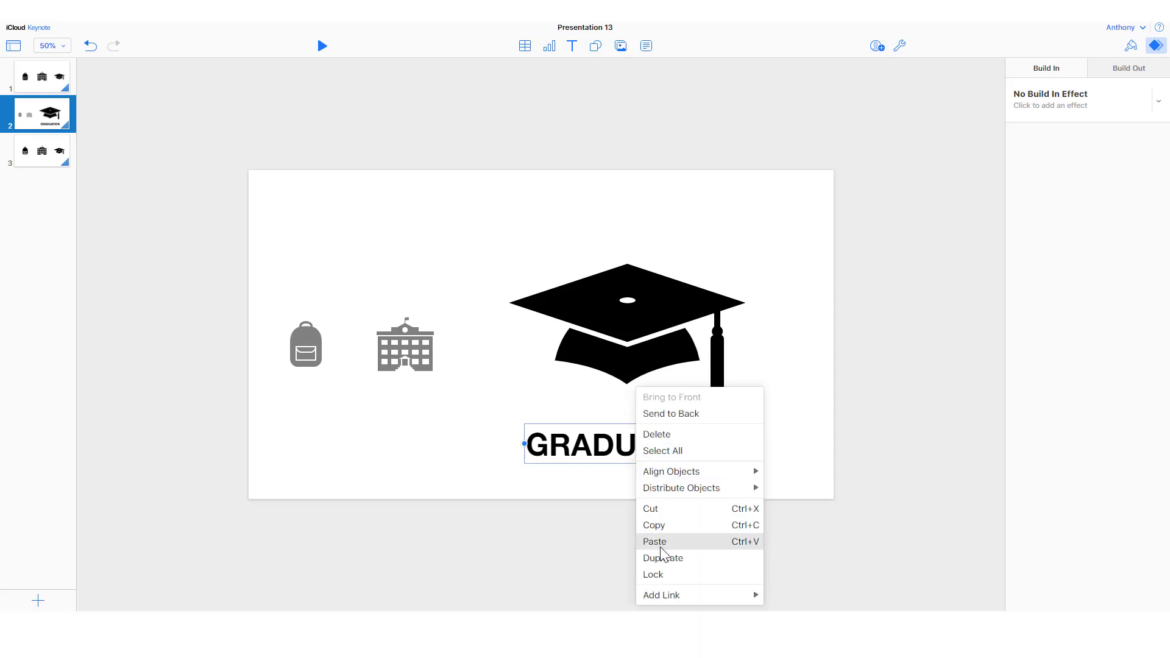
click(662, 528)
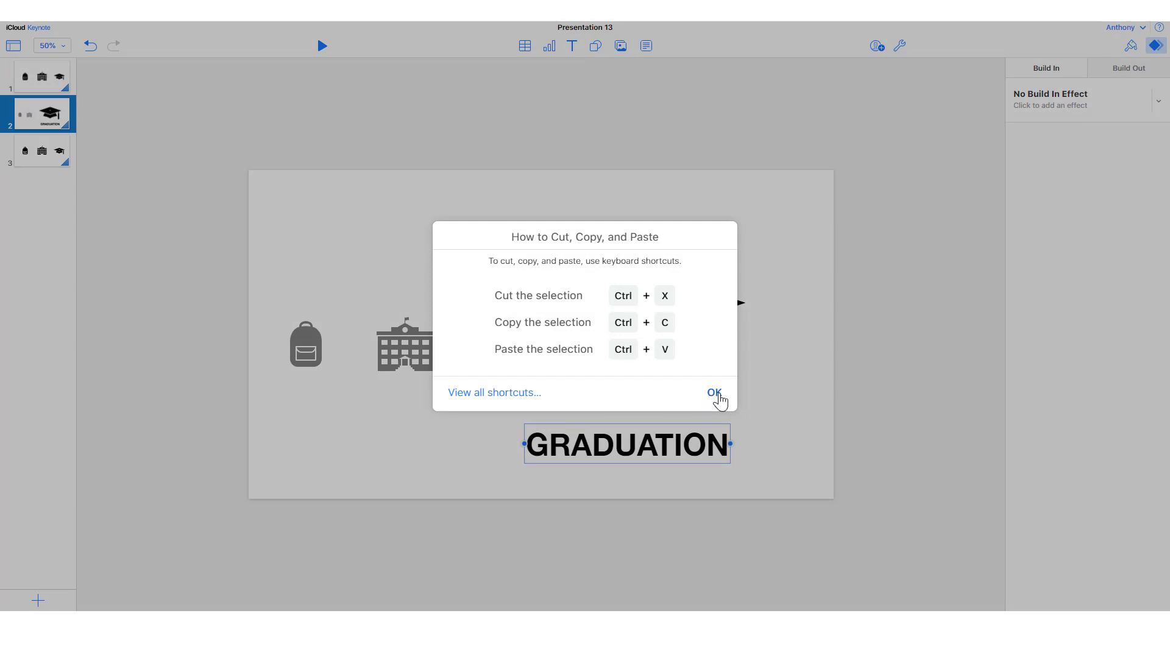
click(714, 393)
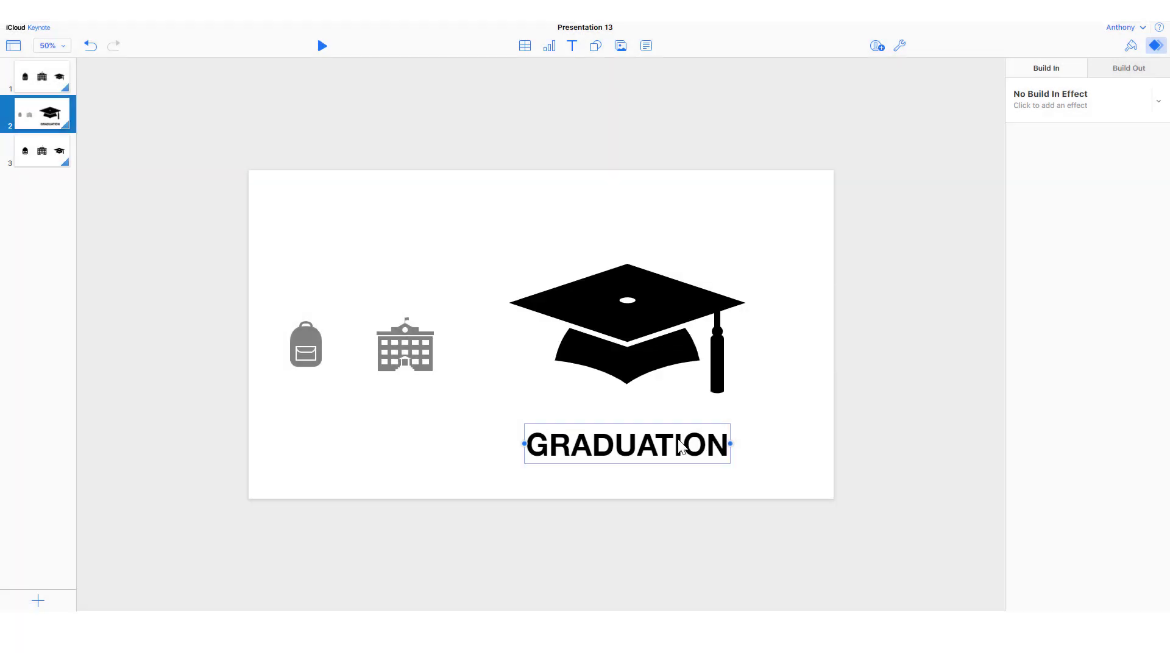
key(ctrl+c)
Paste the caption onto slide 1 and park it off the slide below its lower right.
click(43, 82)
key(ctrl+v)
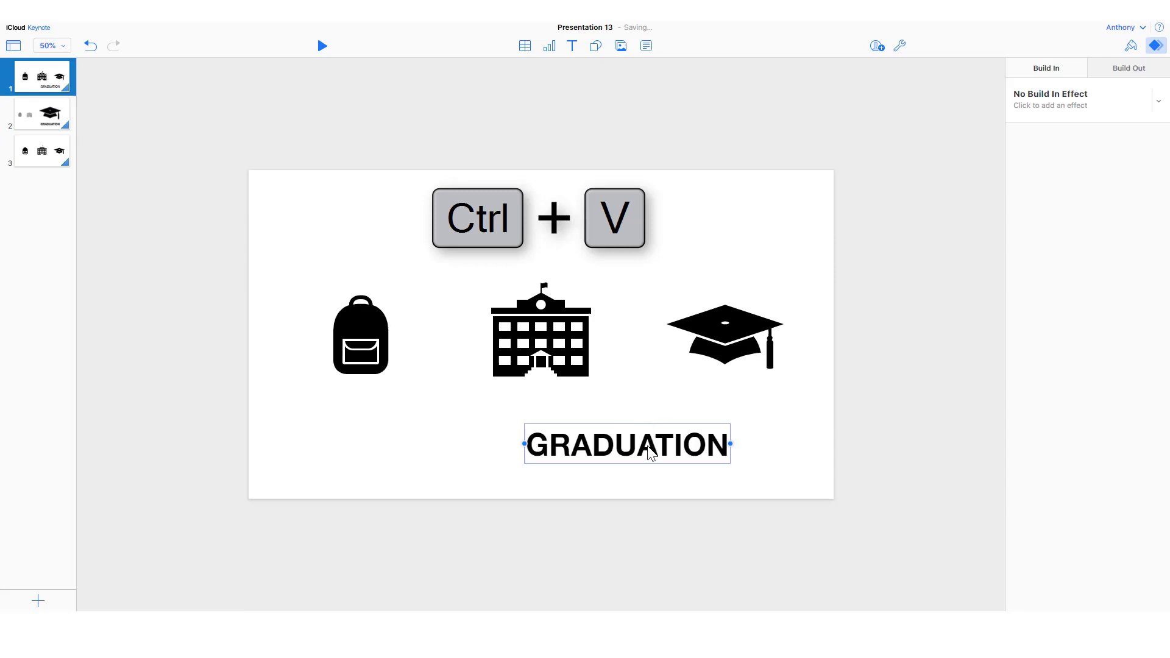
drag(655, 448, 750, 558)
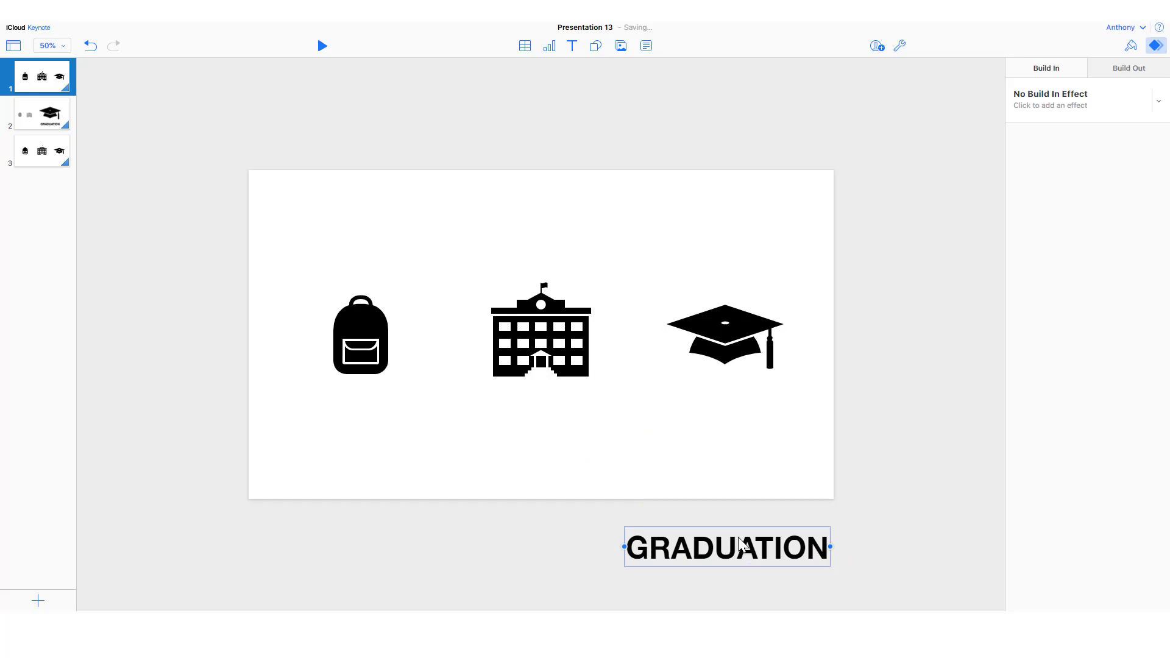
Paste the GRADUATION caption onto slide 3 and park it below the slide's bottom-right edge.
click(54, 162)
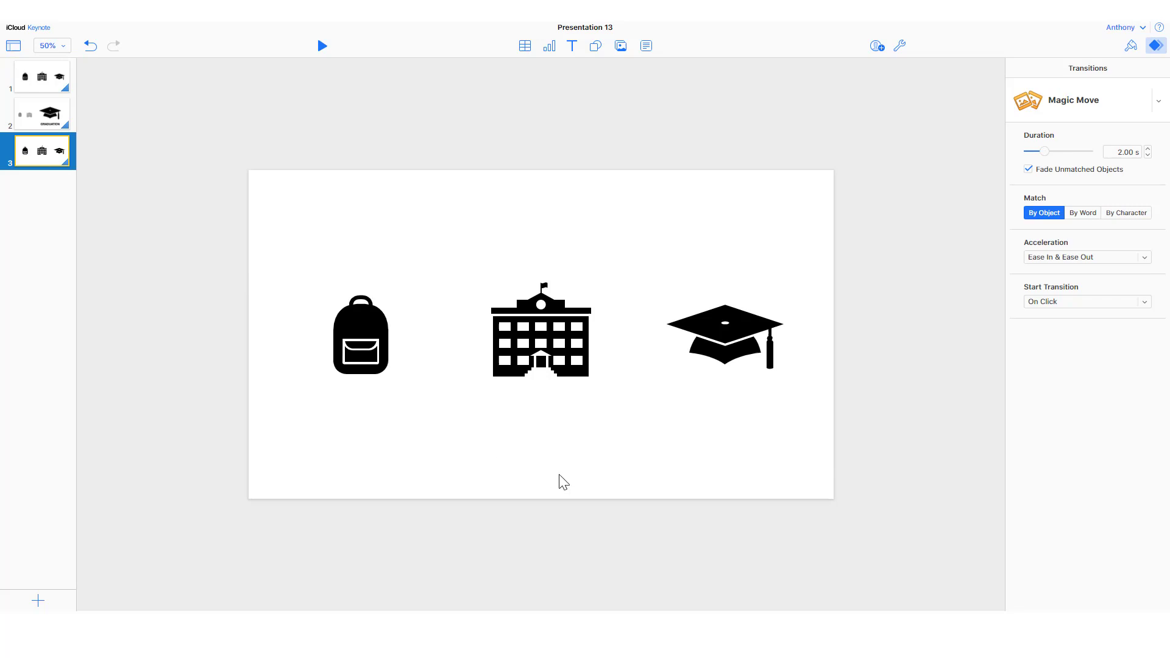
key(ctrl+v)
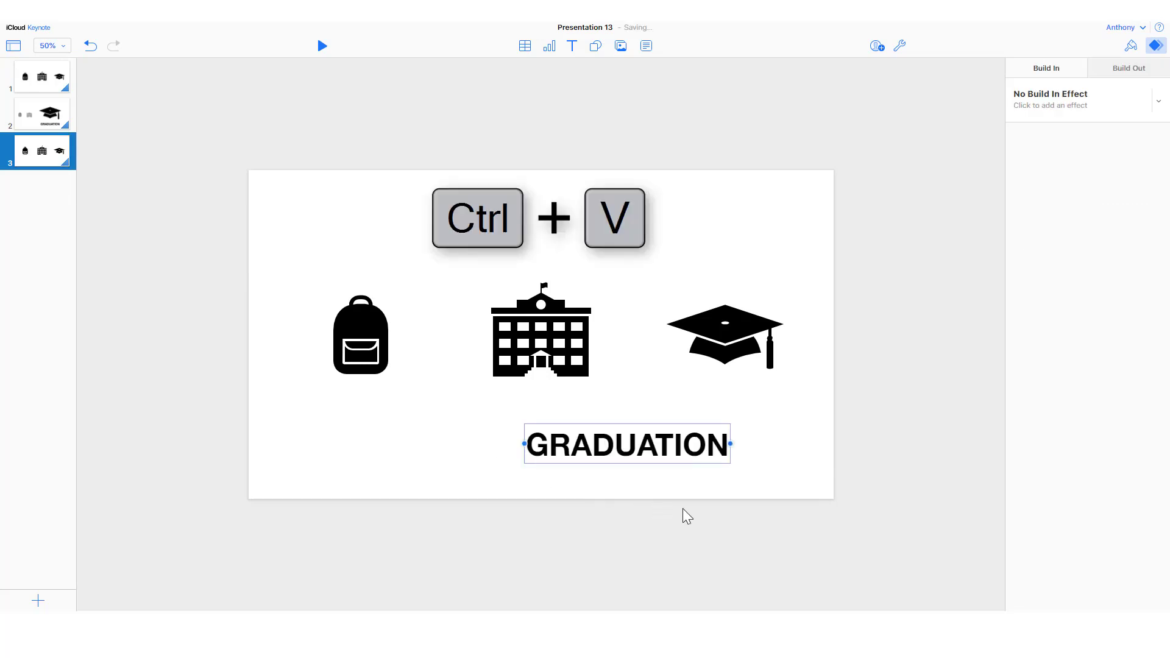
drag(672, 457, 762, 543)
click(47, 163)
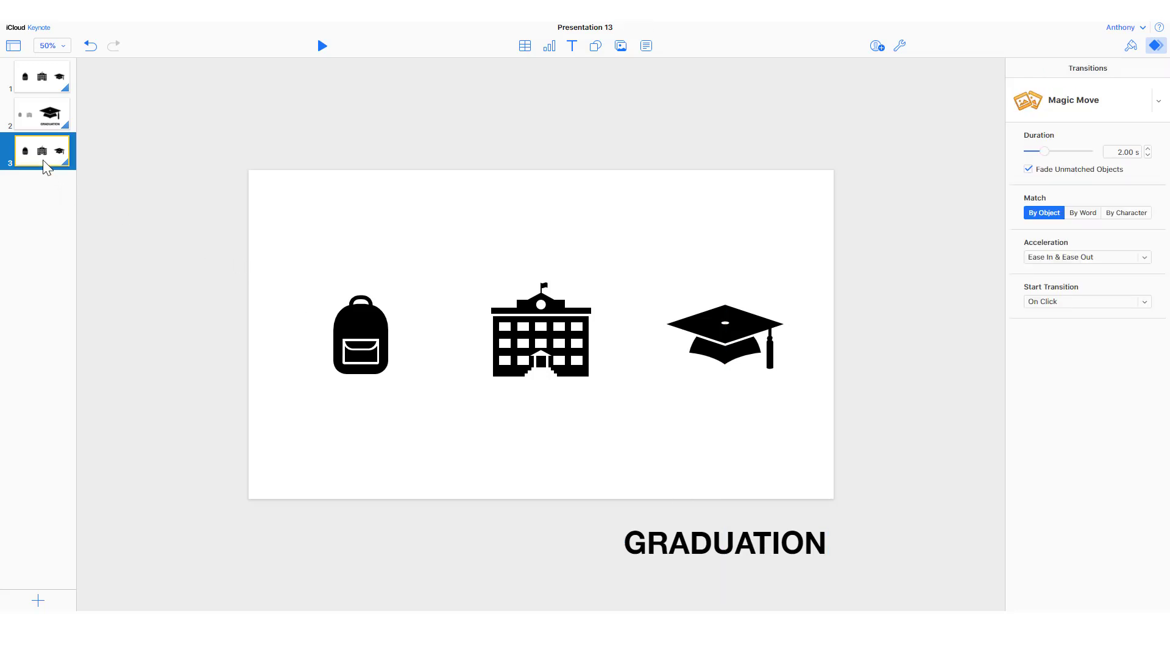
click(52, 82)
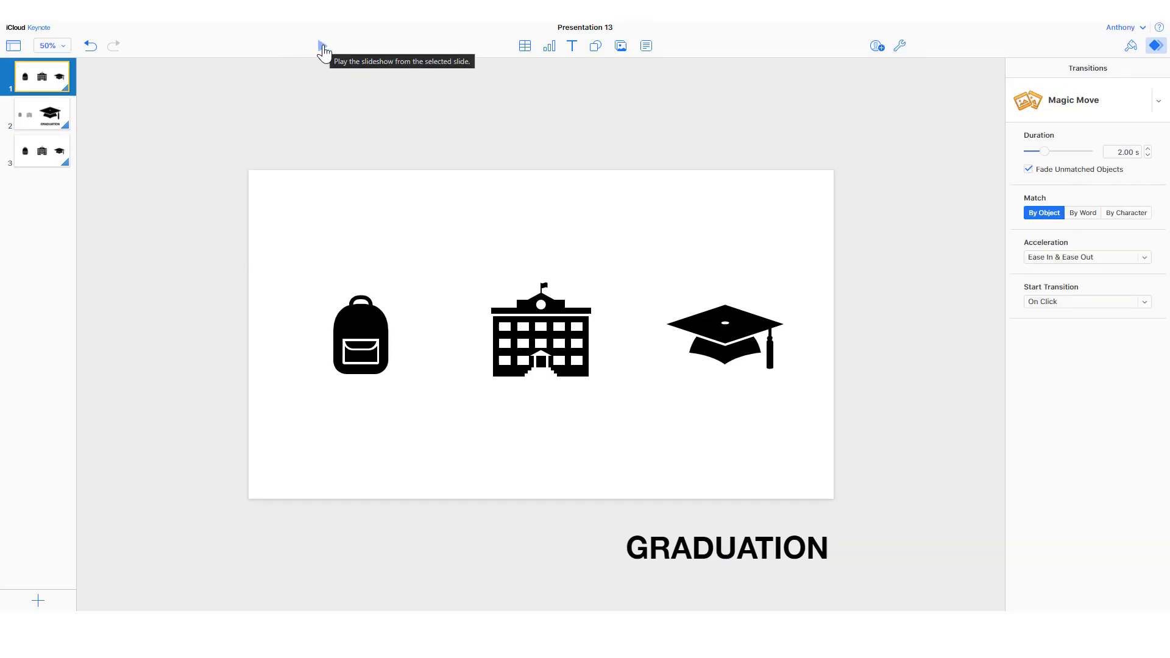